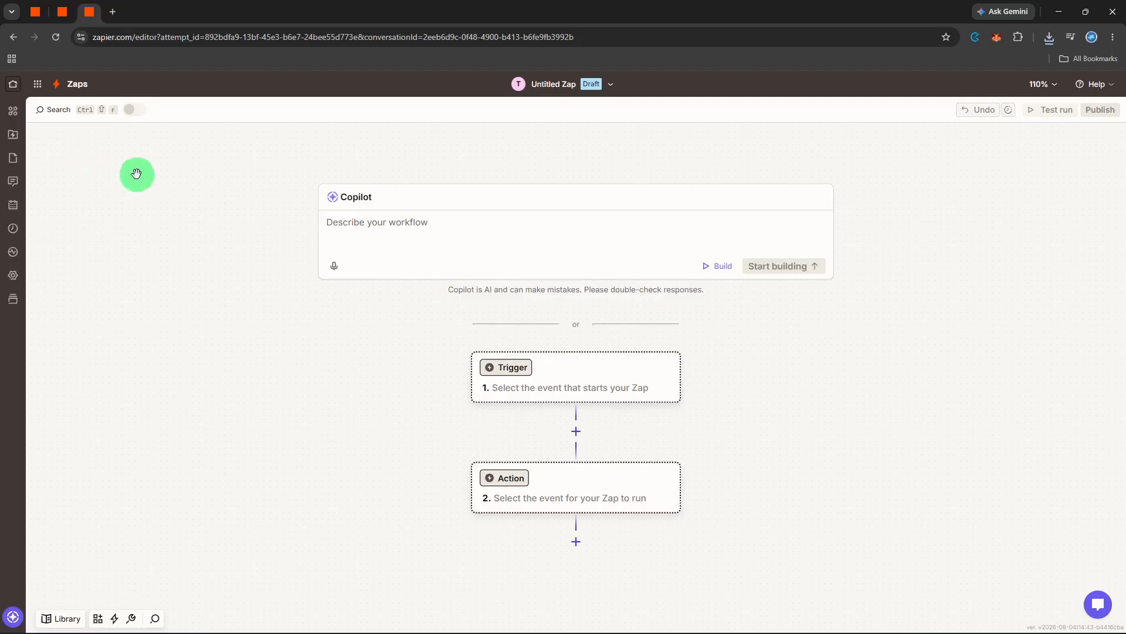
# Step: Choose Calendly as the trigger app for the new Zap
pyautogui.click(506, 369)
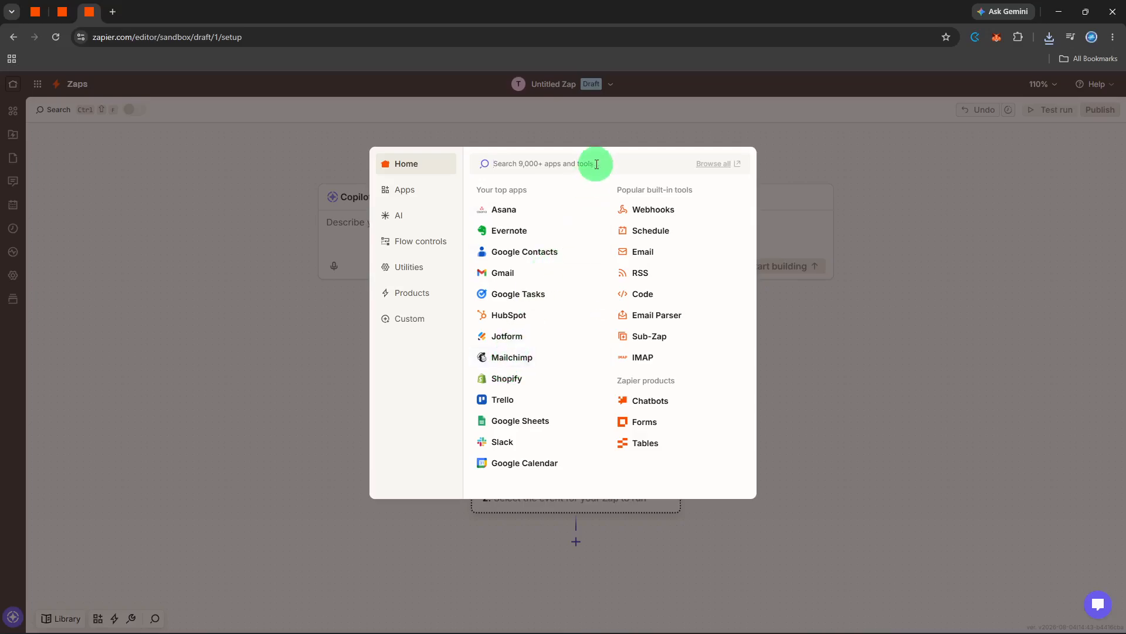
pyautogui.write('calend')
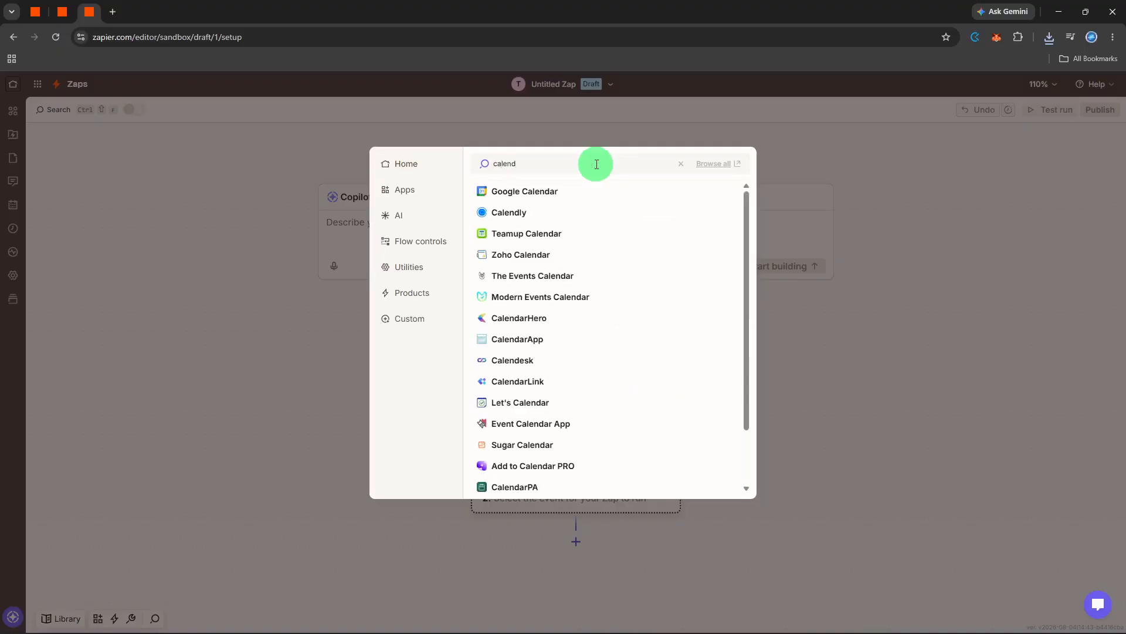
pyautogui.click(578, 213)
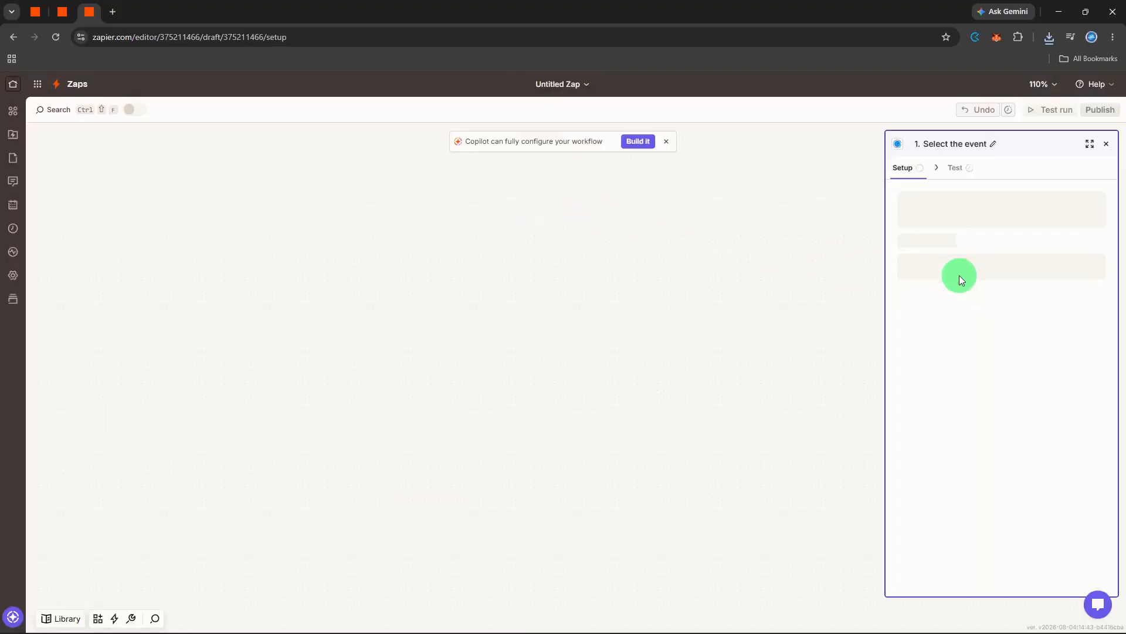
# Step: Set the Calendly trigger event to Event Canceled and continue to the trigger test
pyautogui.click(973, 270)
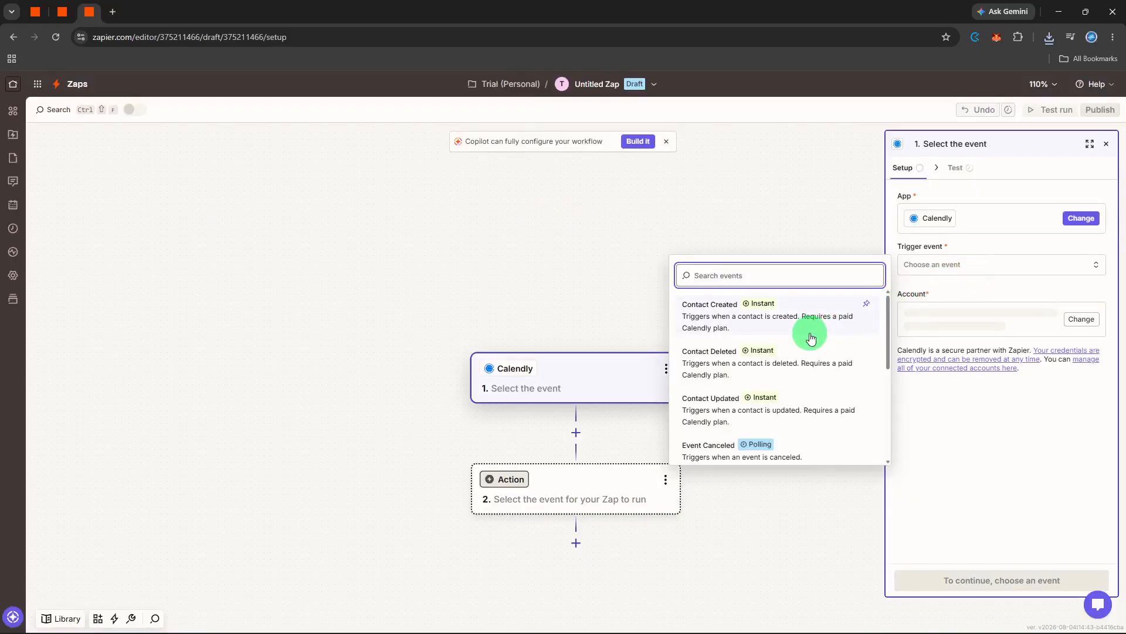
pyautogui.scroll(-1, 811, 339)
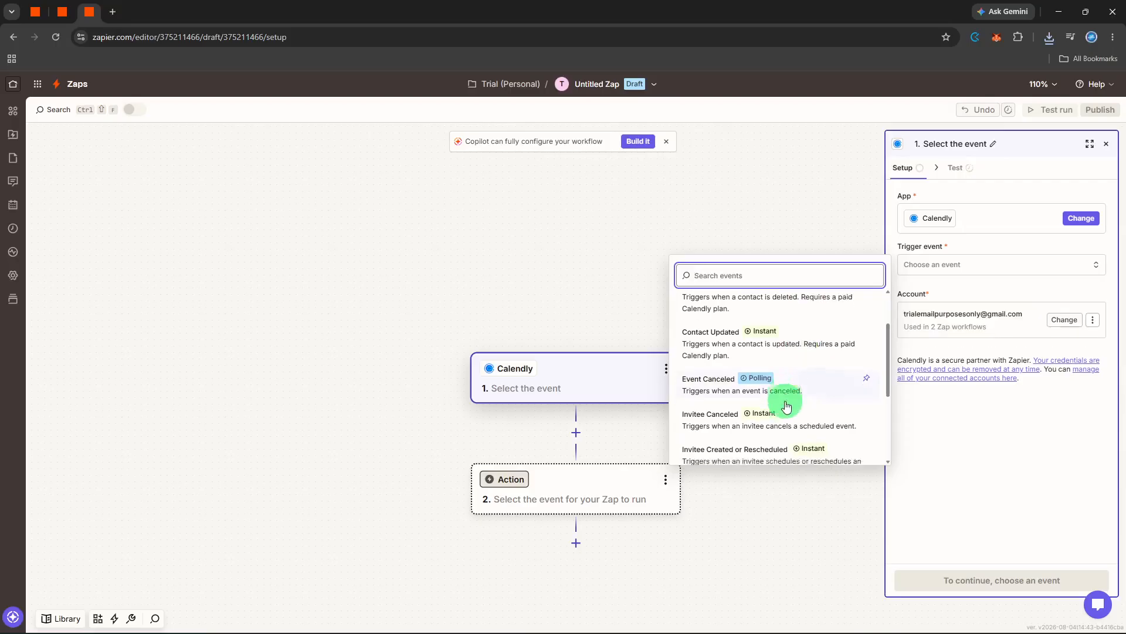
pyautogui.scroll(-1, 786, 404)
pyautogui.scroll(1, 787, 399)
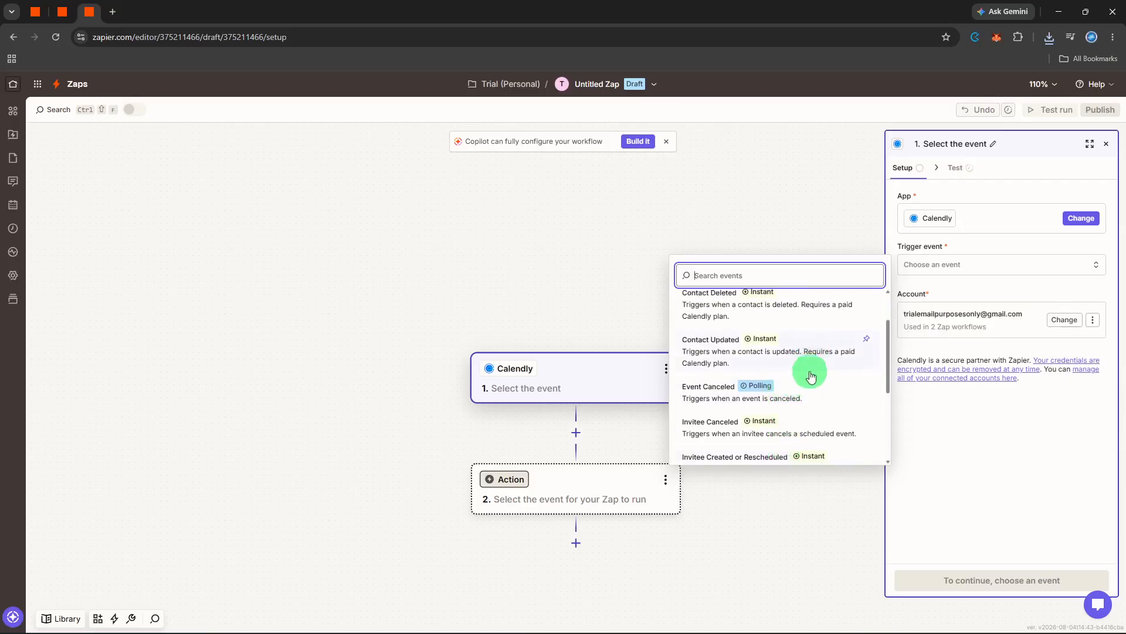
pyautogui.click(810, 395)
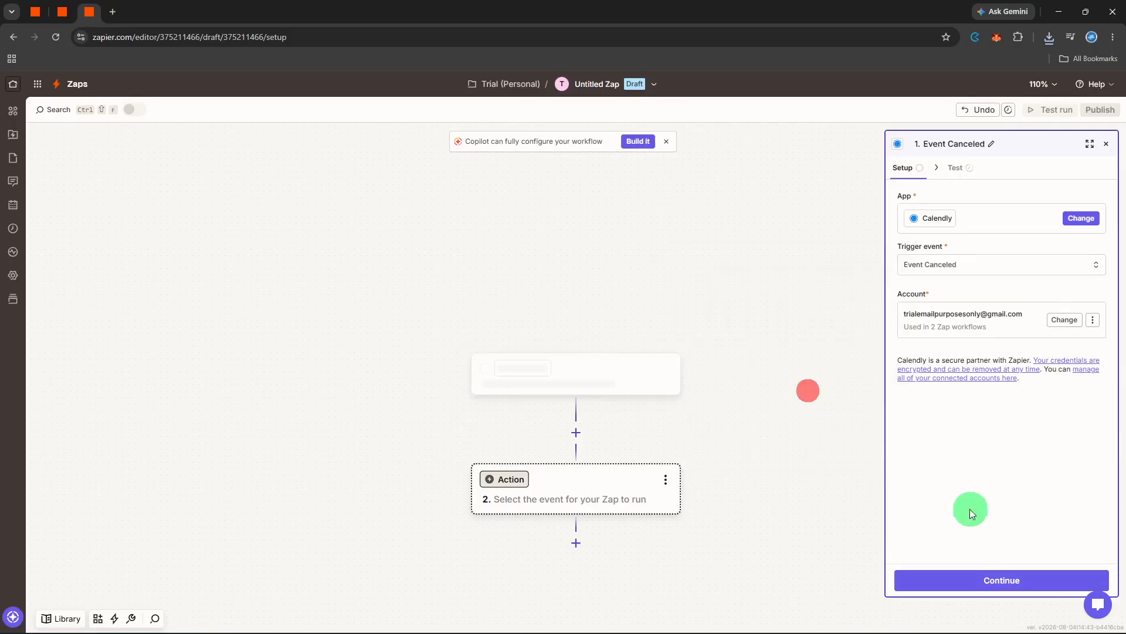
pyautogui.click(996, 578)
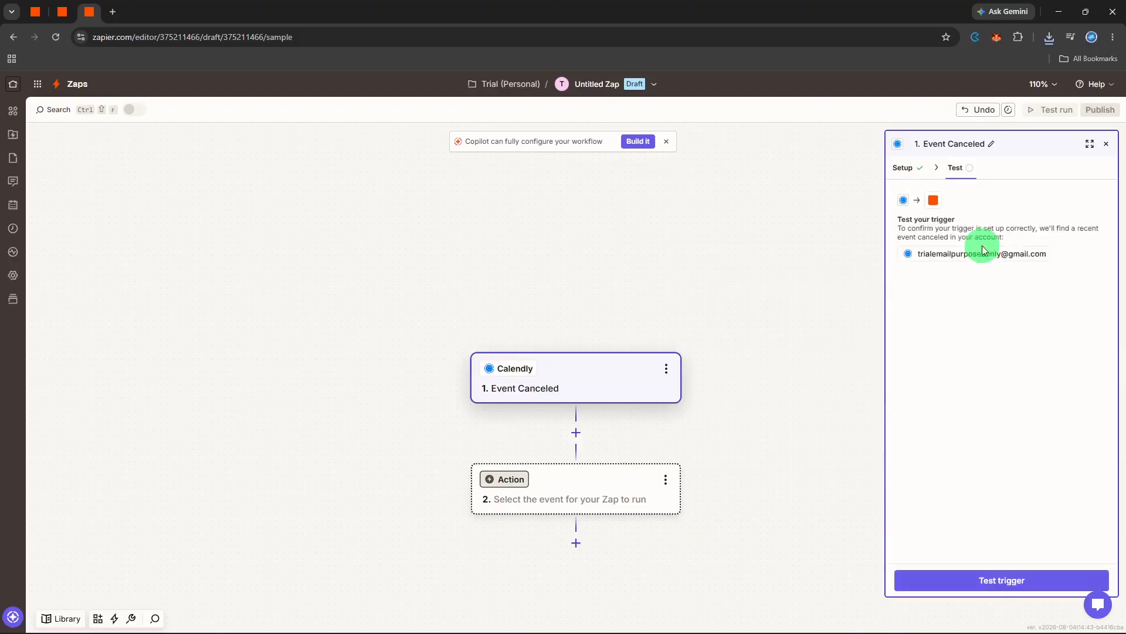
# Step: Test the Event Canceled trigger and skip the test so that example event data is used
pyautogui.click(998, 584)
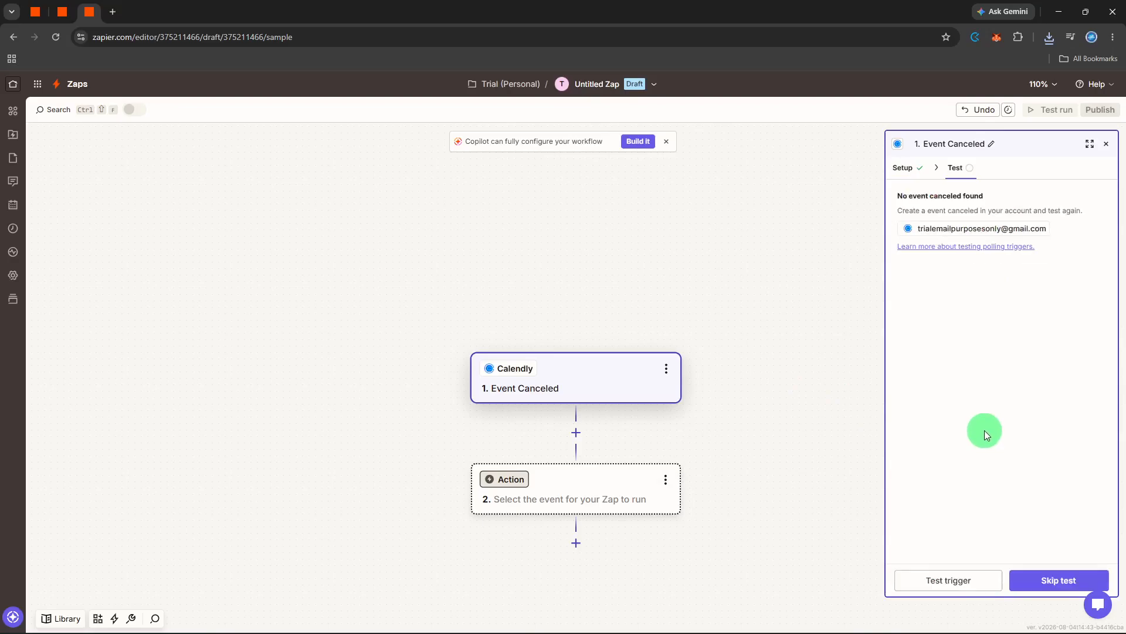
pyautogui.click(1043, 580)
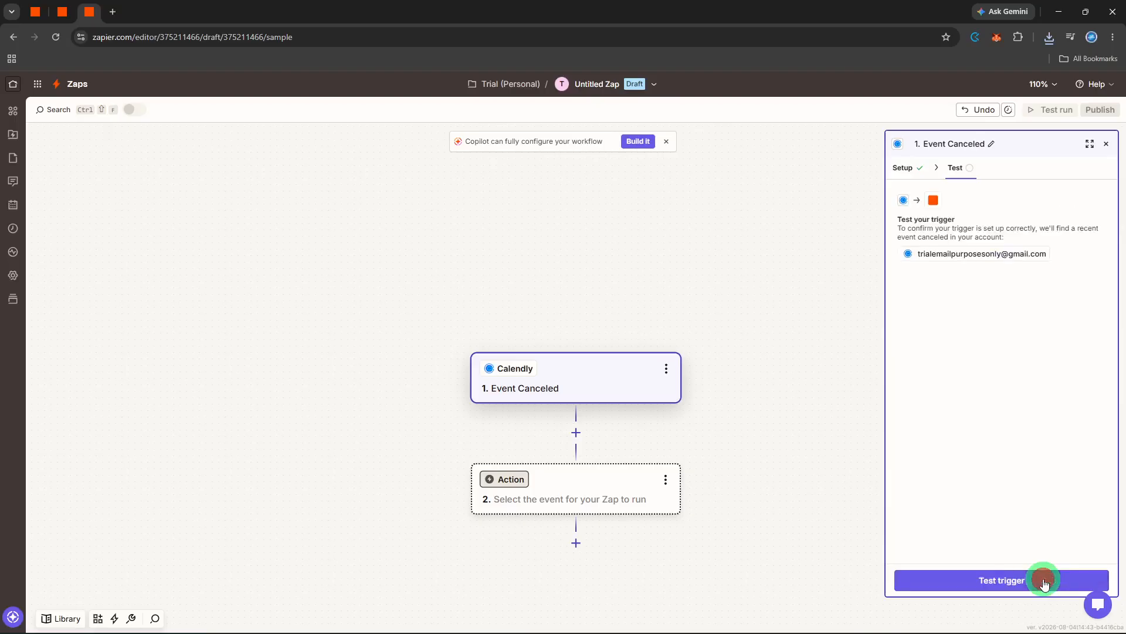
pyautogui.click(981, 572)
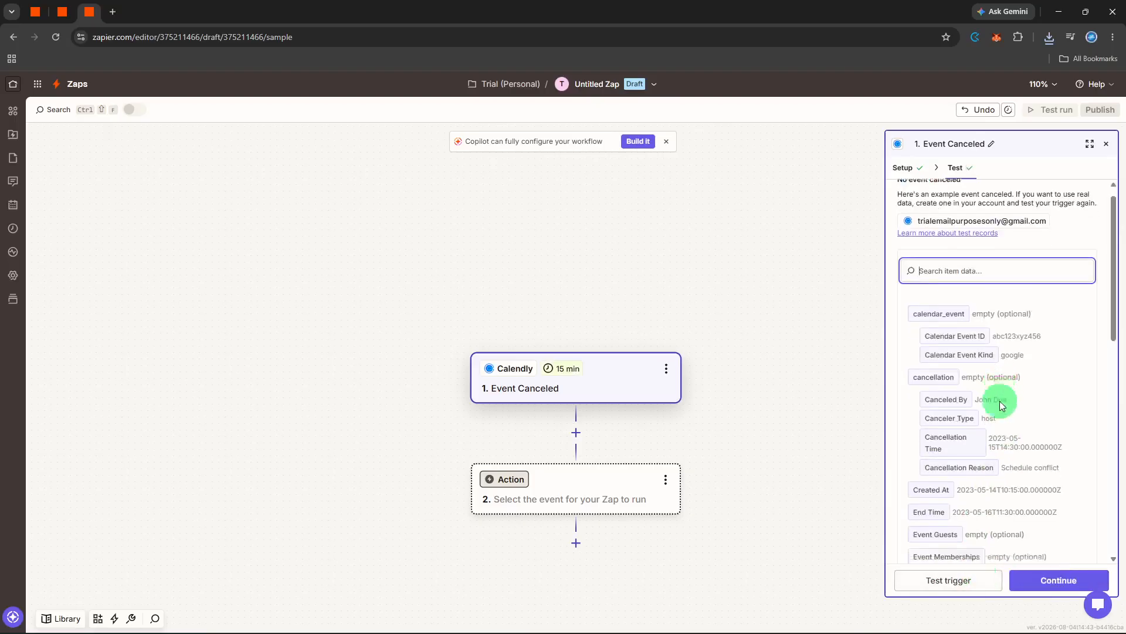
# Step: Examine the example event record's fields, including cancellation, event membership, invitee counter and location data
pyautogui.scroll(-3, 1000, 401)
pyautogui.scroll(-10, 1000, 403)
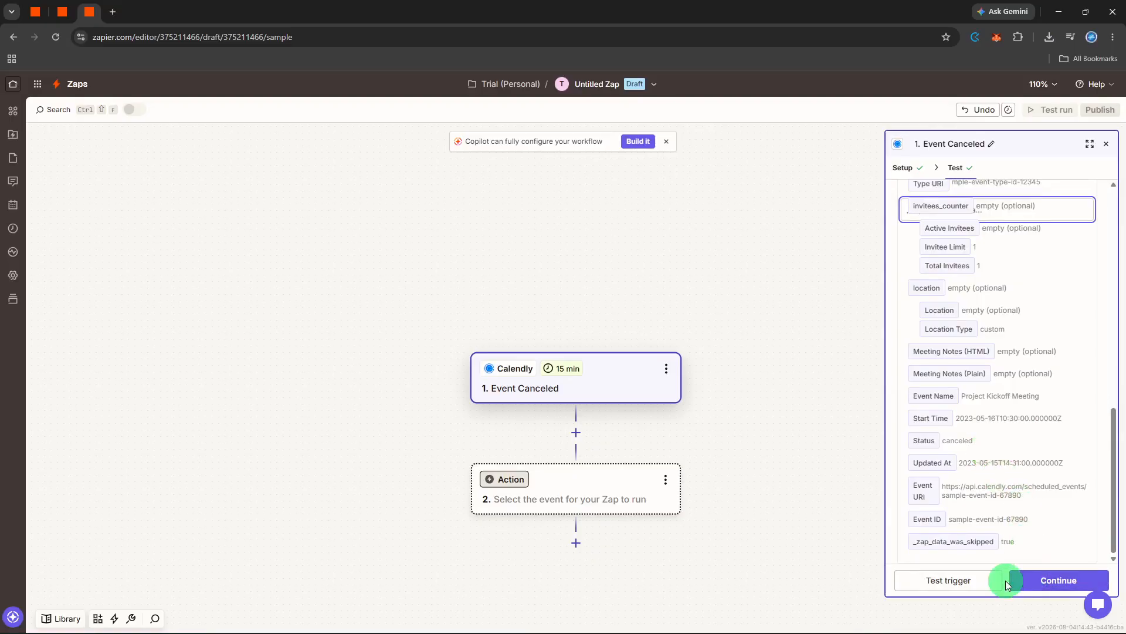
pyautogui.scroll(2, 988, 486)
pyautogui.scroll(10, 986, 479)
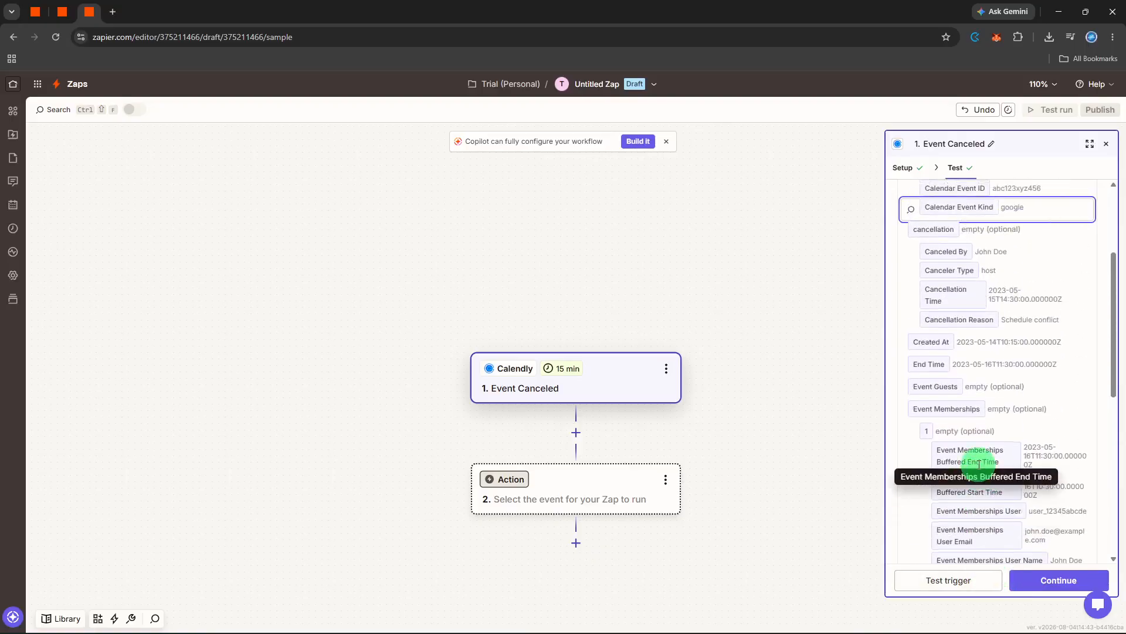
pyautogui.scroll(3, 980, 469)
pyautogui.scroll(-2, 977, 462)
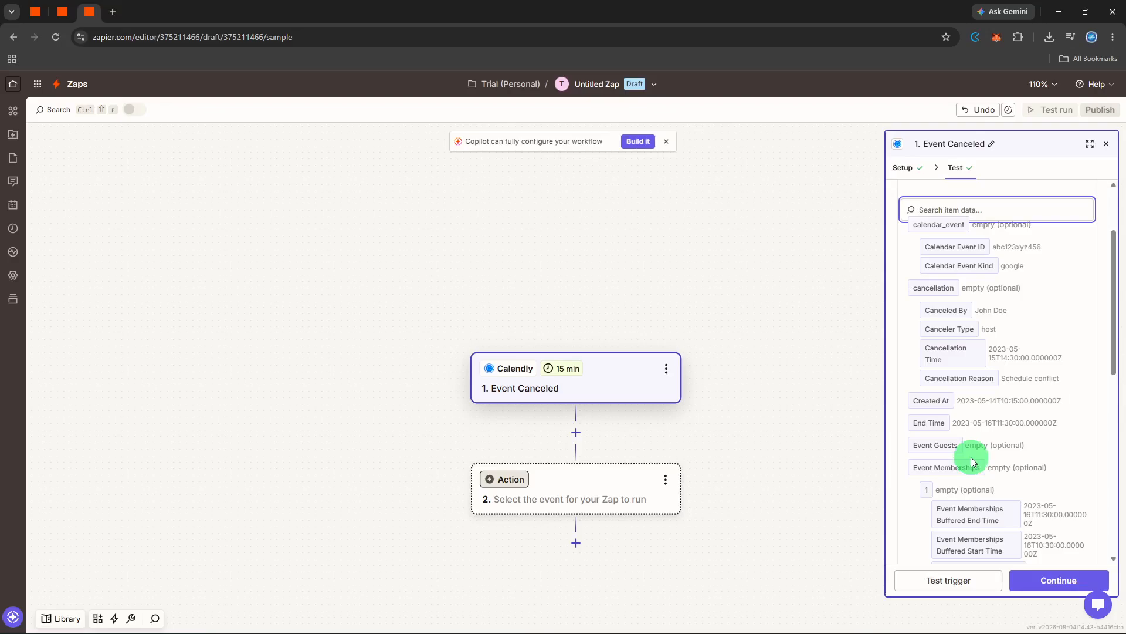
pyautogui.scroll(-5, 970, 456)
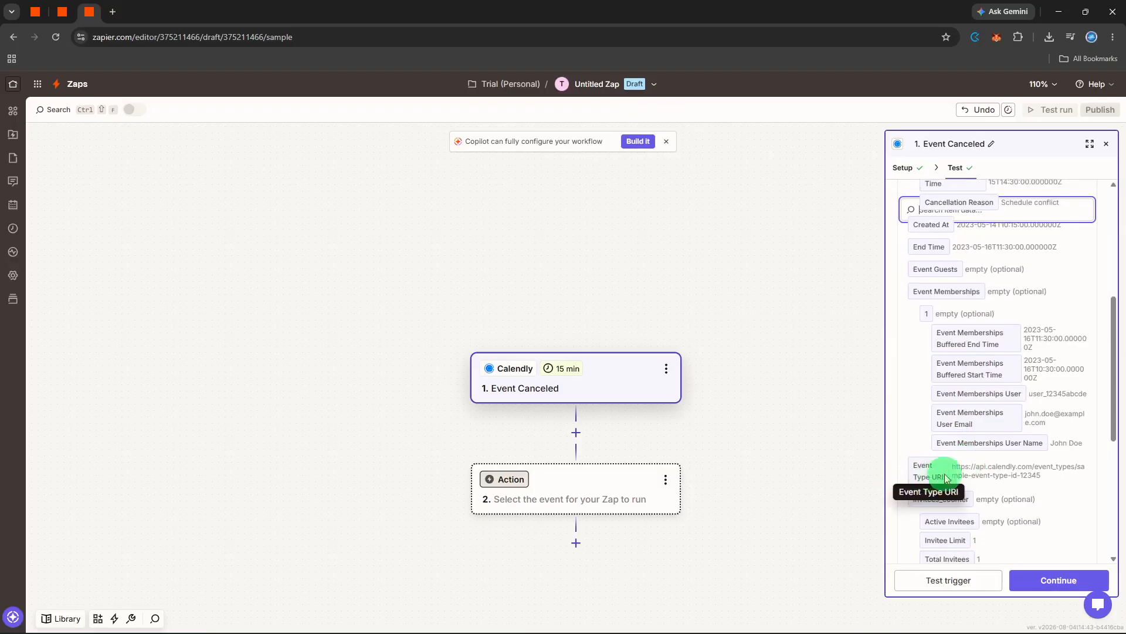
pyautogui.scroll(-2, 1018, 471)
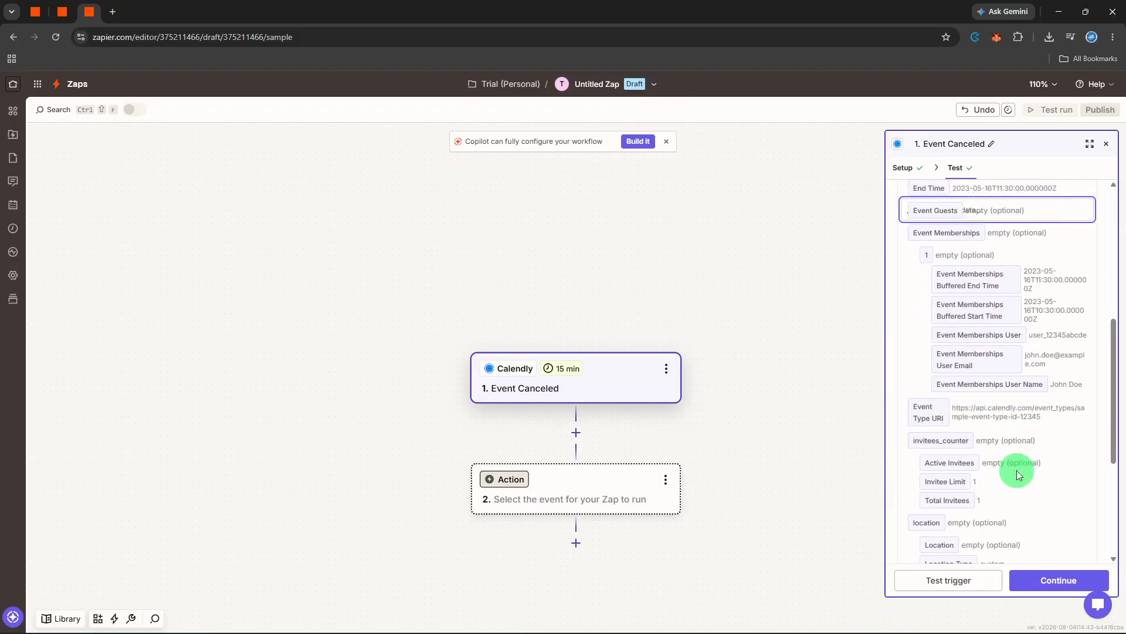
pyautogui.scroll(-2, 1019, 474)
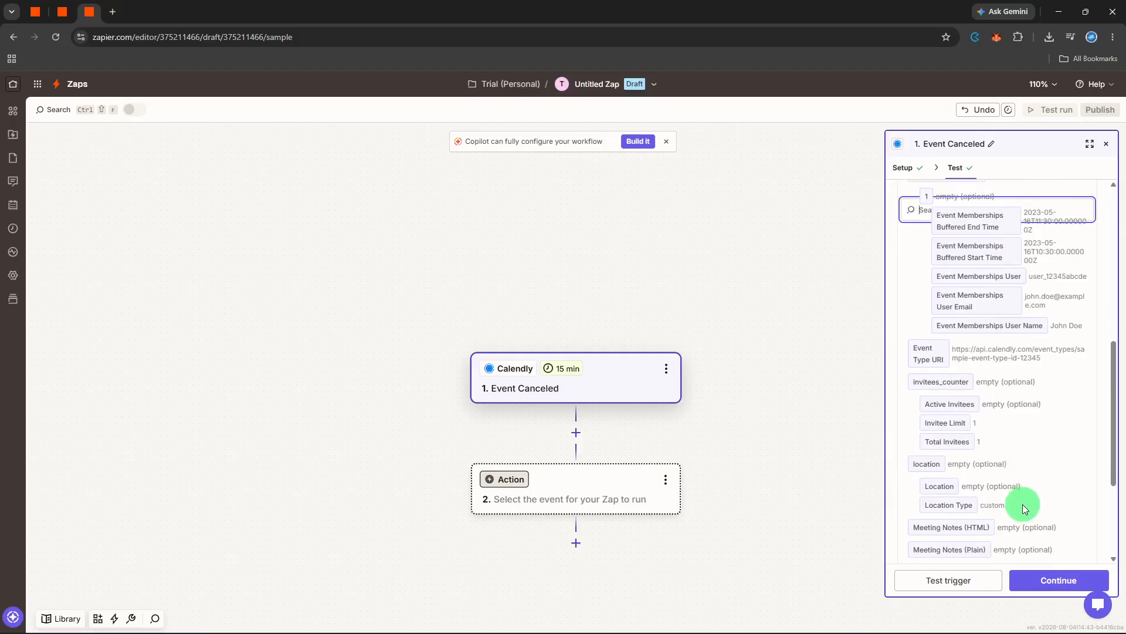
# Step: Continue to the action step and choose Slack as its app
pyautogui.click(1027, 577)
pyautogui.write('s')
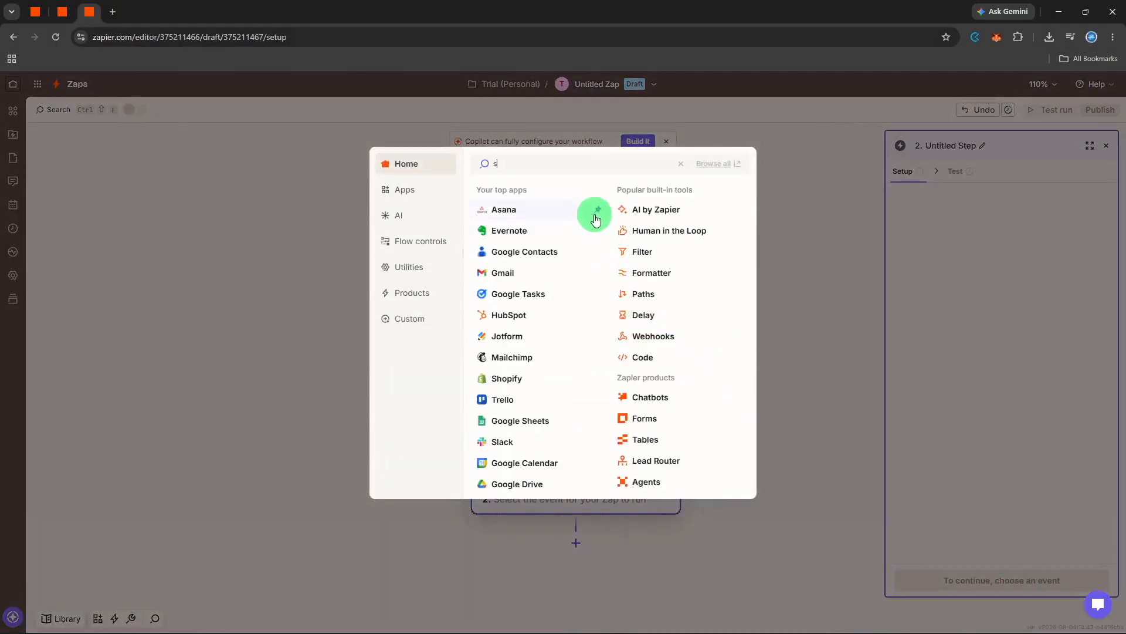
pyautogui.write('lack')
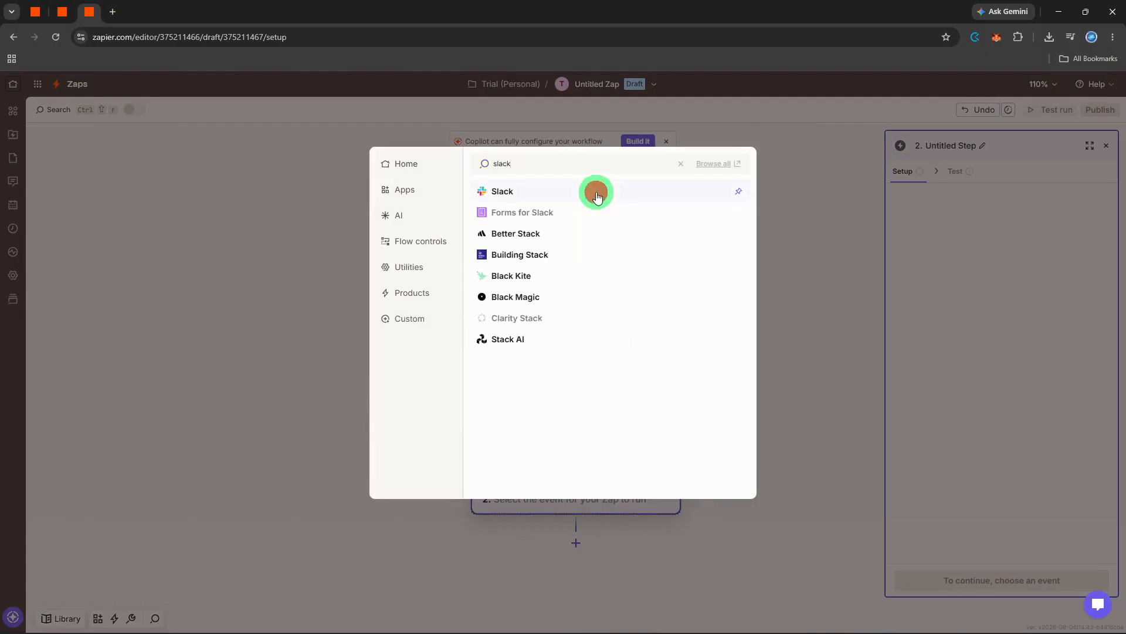
pyautogui.click(596, 191)
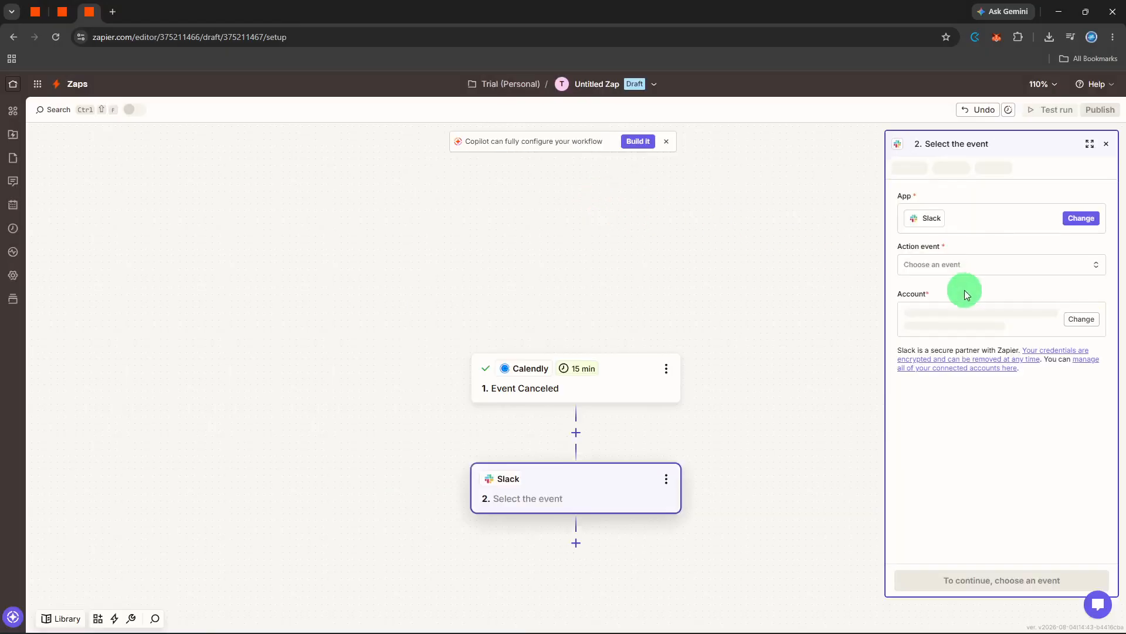
# Step: Set the Slack action event to Send Channel Message and continue to its configuration
pyautogui.click(963, 269)
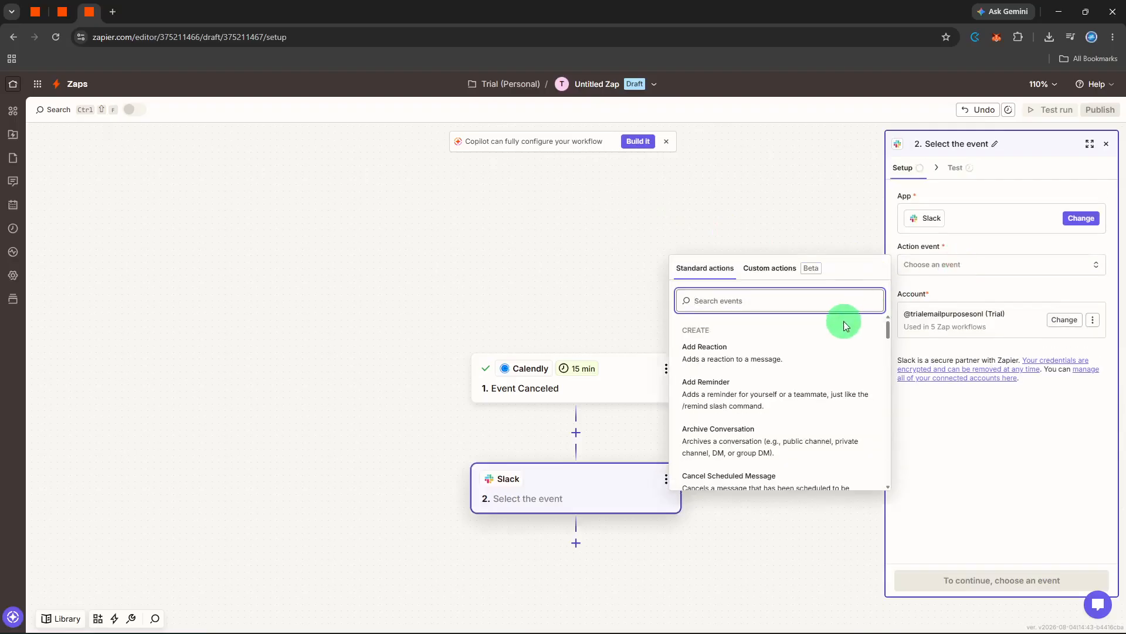
pyautogui.write('cha')
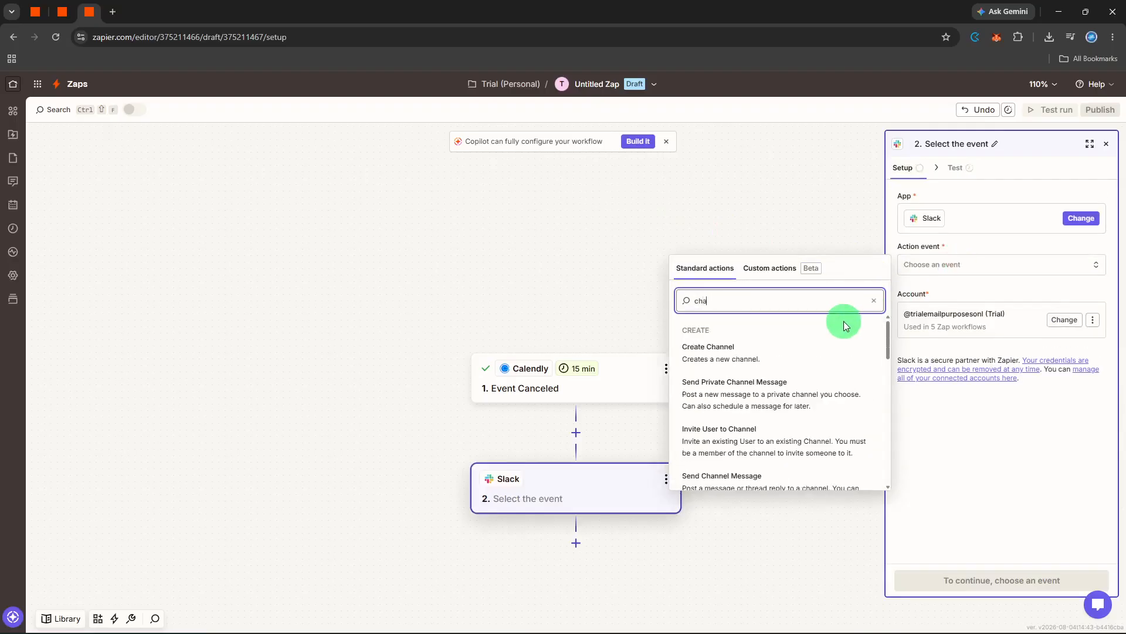
pyautogui.write('ne')
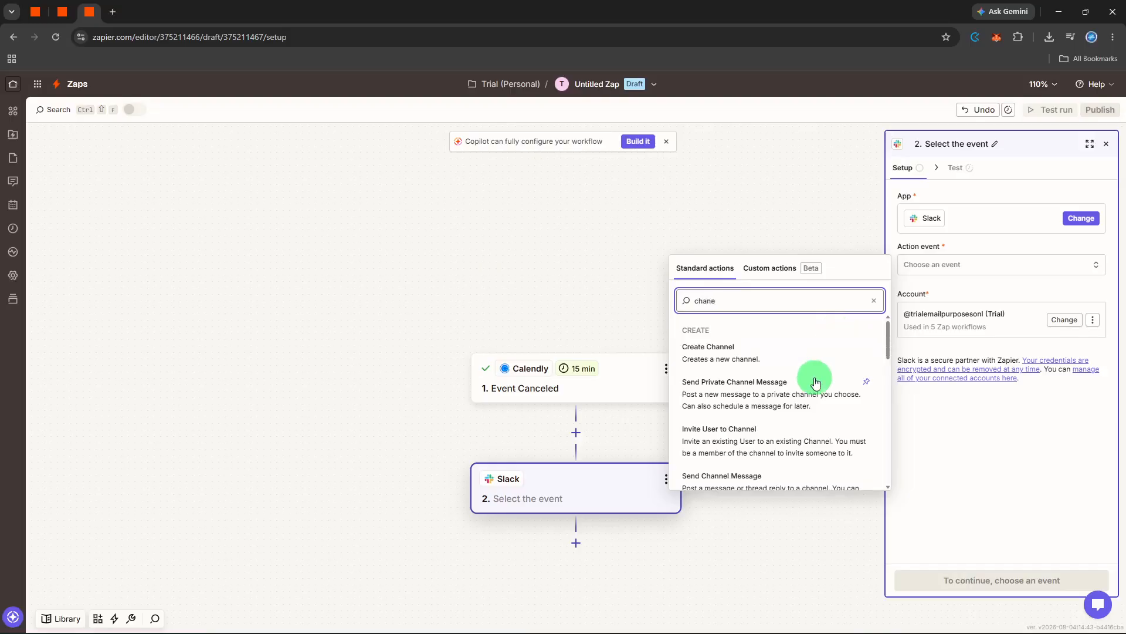
pyautogui.scroll(-1, 817, 383)
pyautogui.click(802, 433)
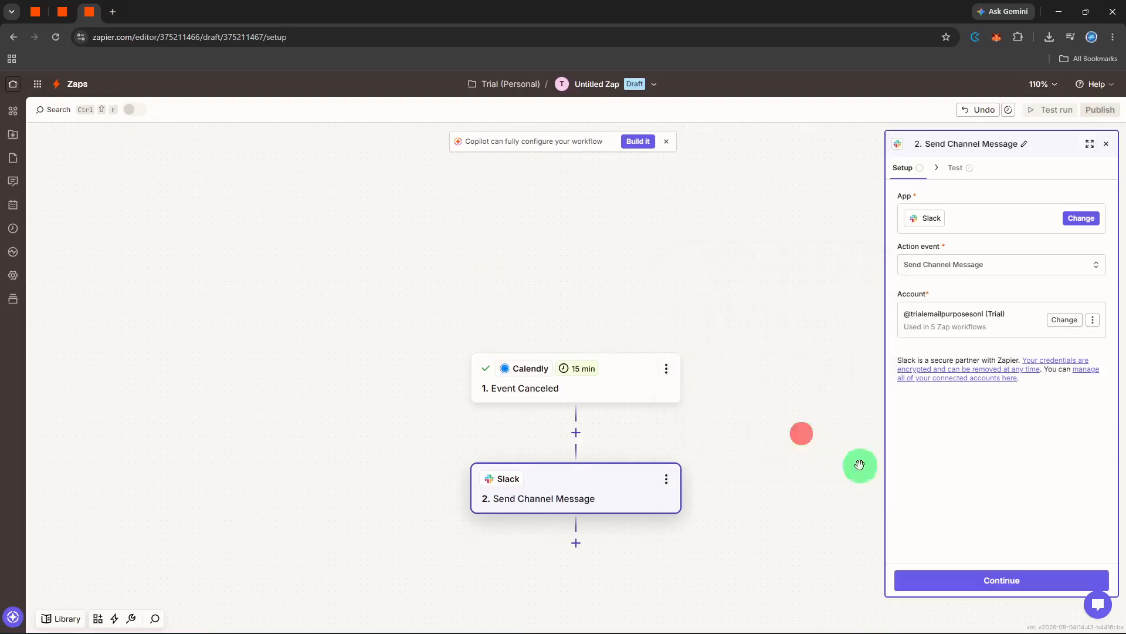
pyautogui.click(1024, 589)
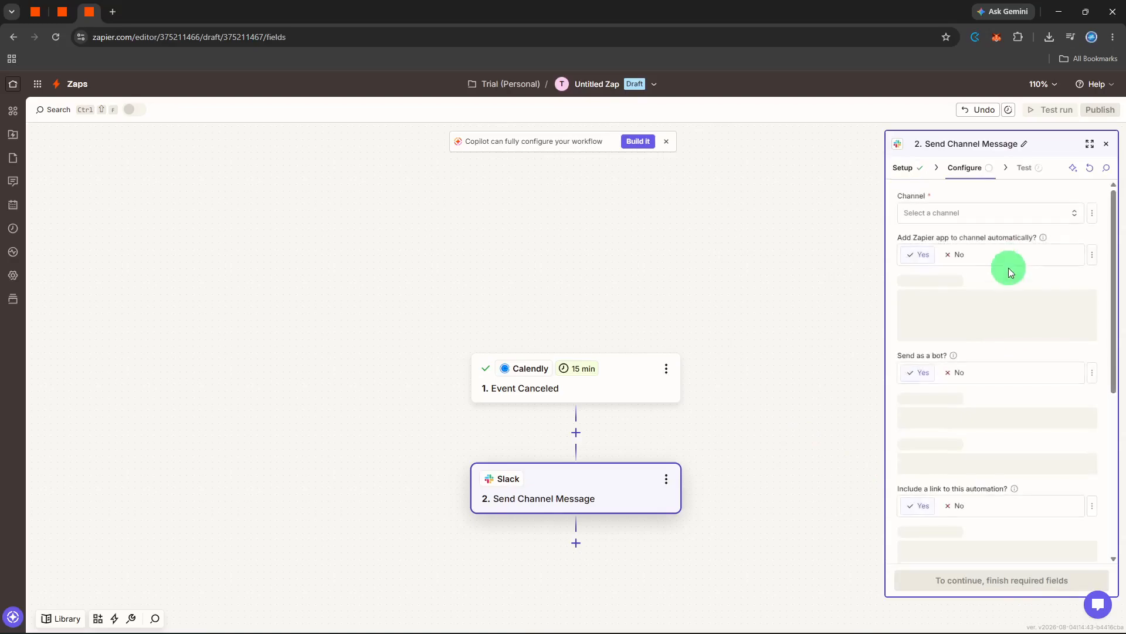
# Step: Set the Slack message's channel to social and enter "new event!" as the message text
pyautogui.click(1013, 216)
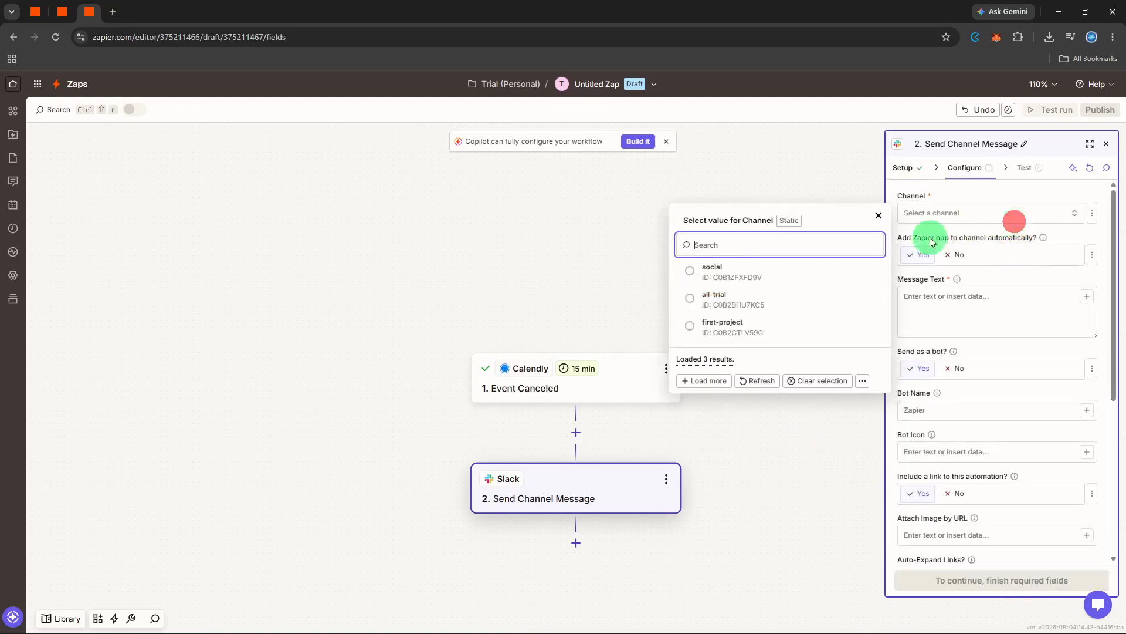
pyautogui.click(822, 270)
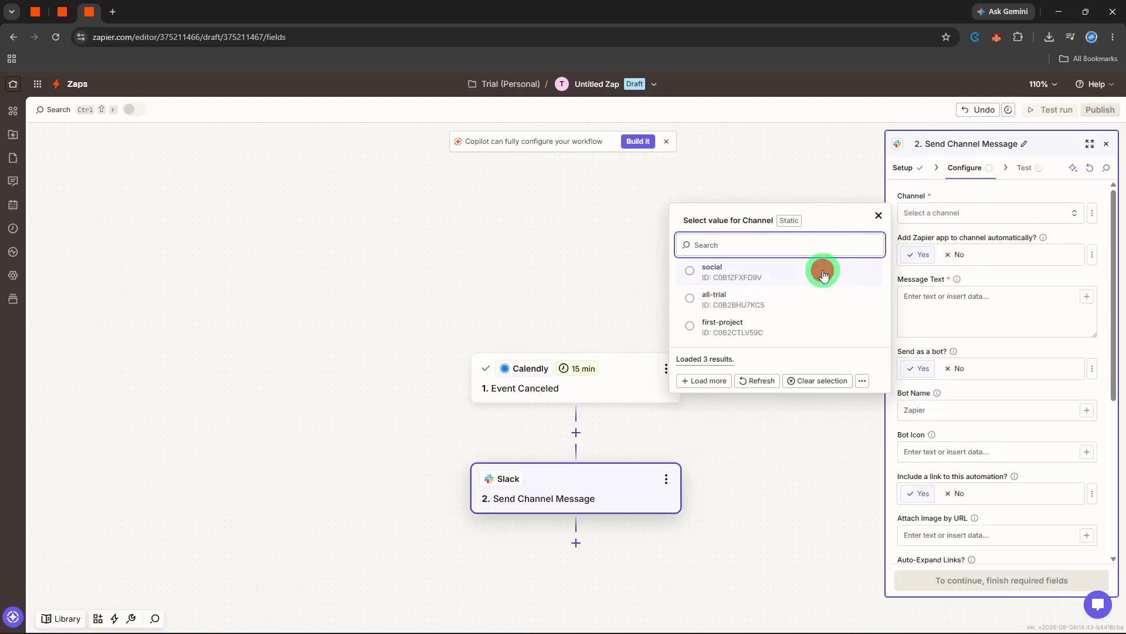
pyautogui.click(1022, 329)
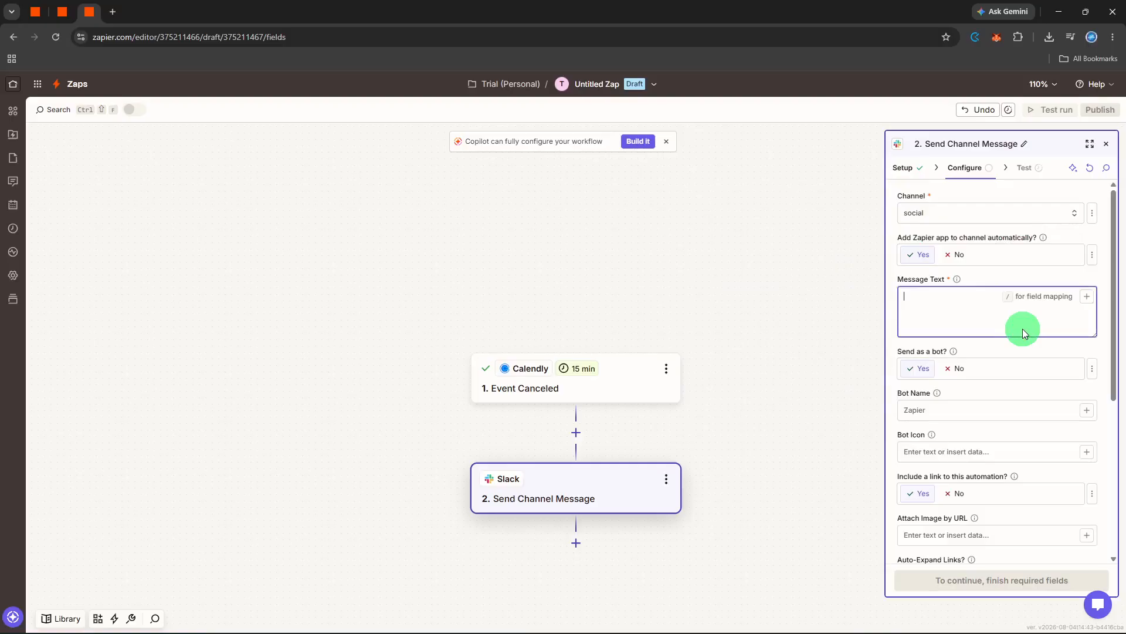
pyautogui.write('new event!')
pyautogui.click(1008, 350)
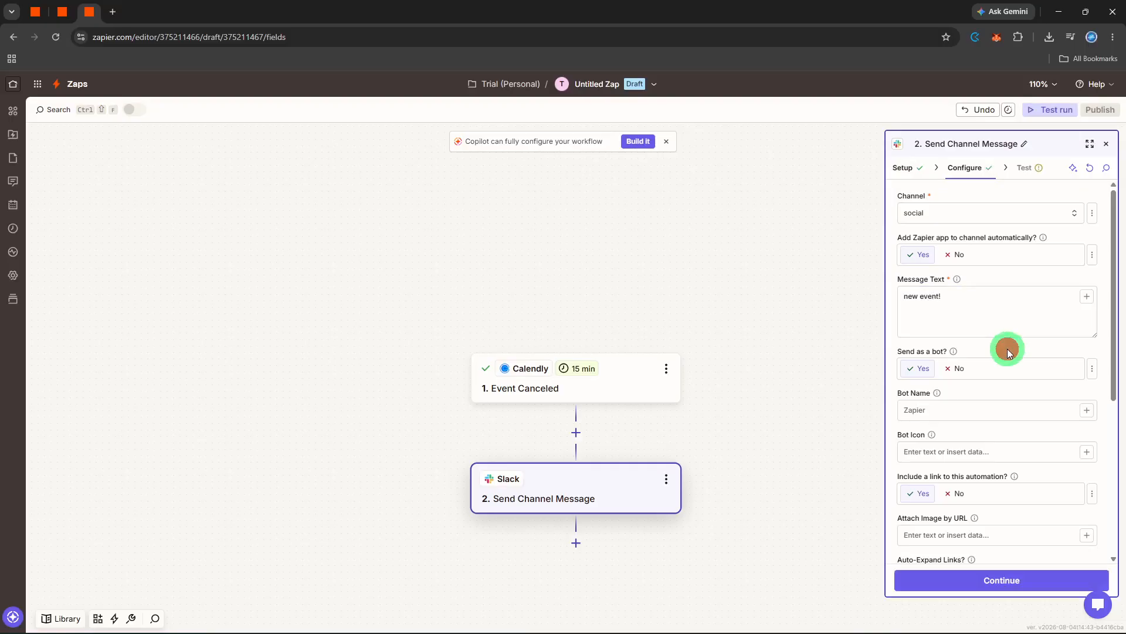
pyautogui.click(964, 404)
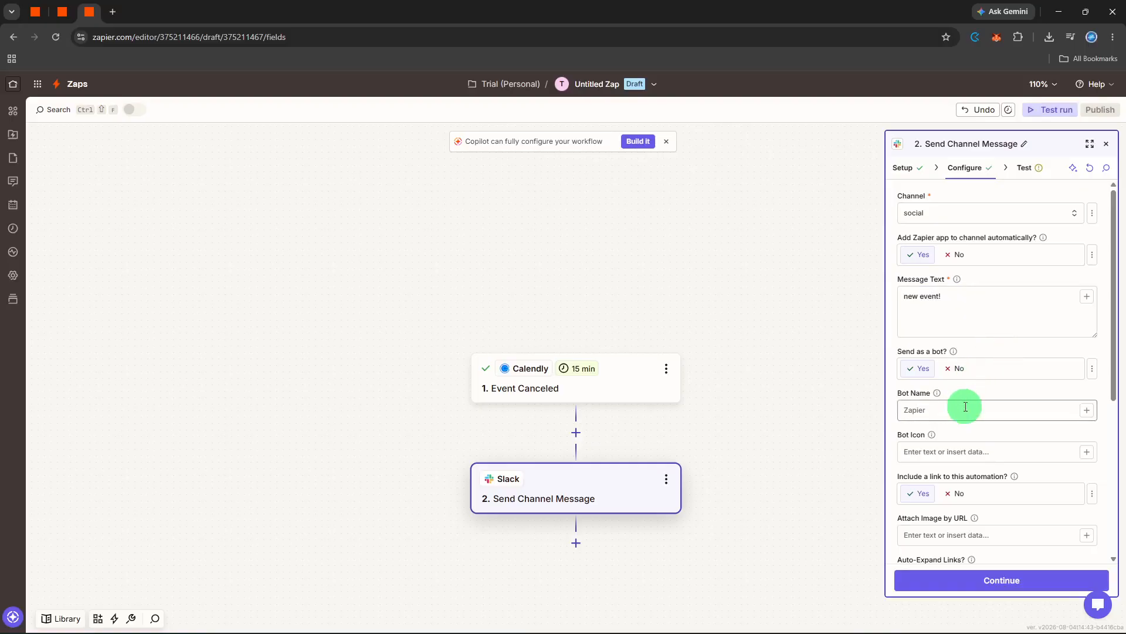
# Step: Set including a link to this automation, auto-expanding links, and linking usernames and channel names all to No
pyautogui.scroll(-2, 965, 406)
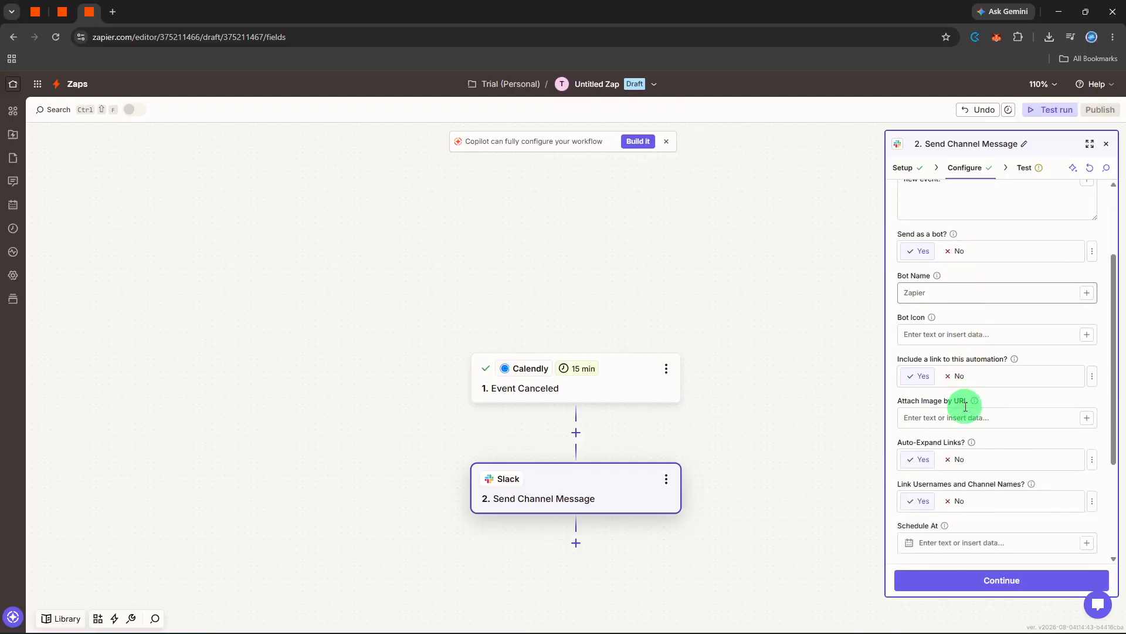
pyautogui.click(955, 376)
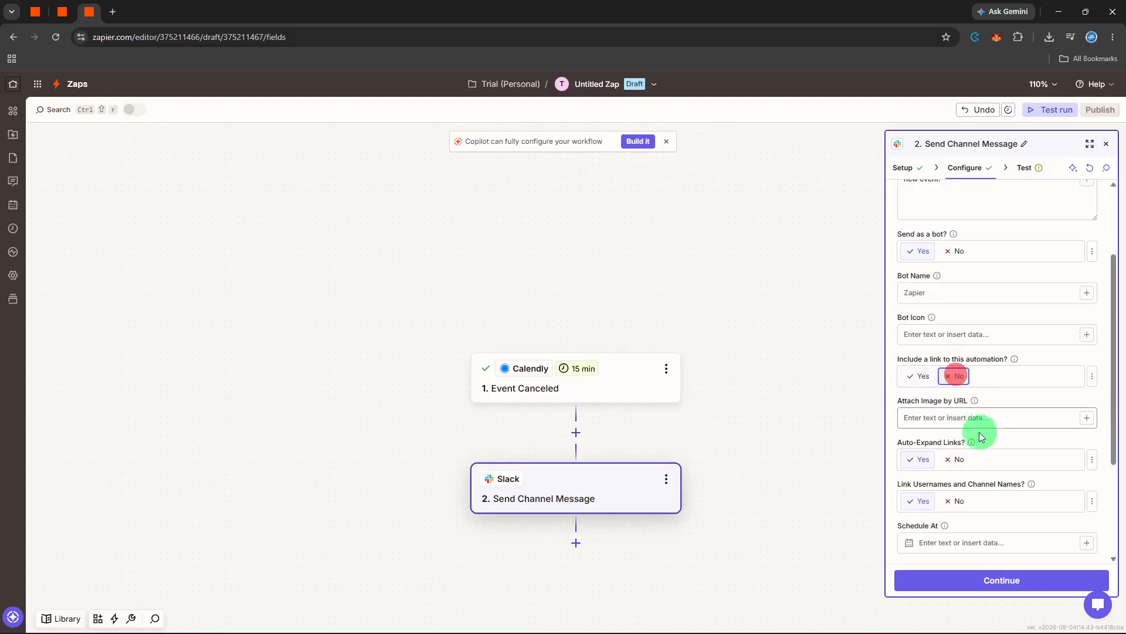
pyautogui.click(955, 459)
pyautogui.click(963, 501)
pyautogui.scroll(-3, 986, 503)
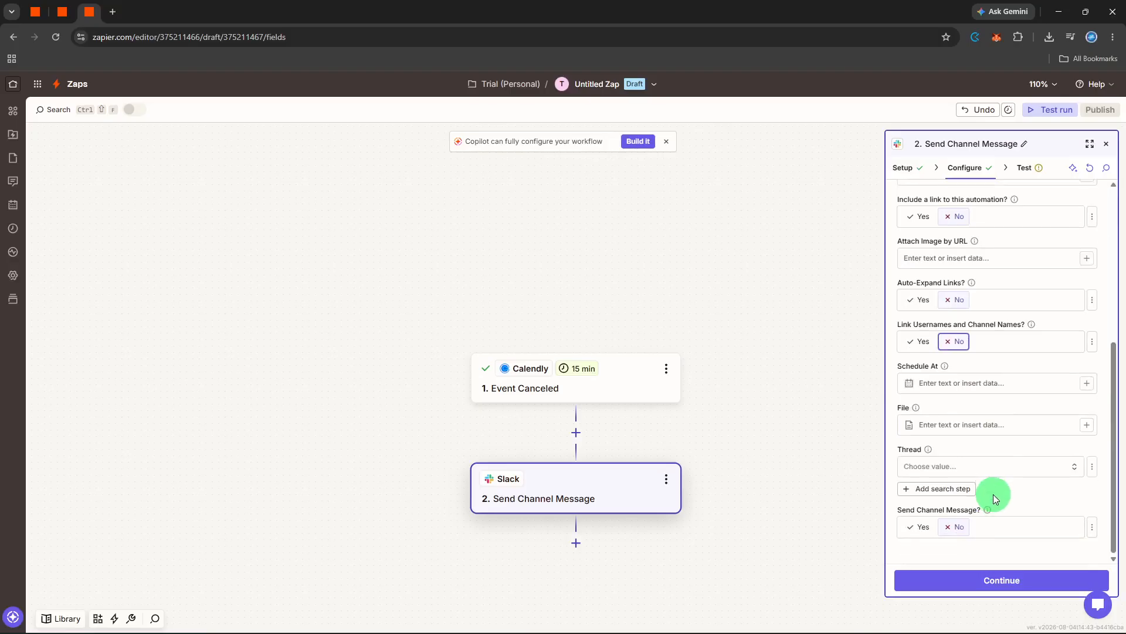
# Step: Insert the Calendly trigger's Event Name field after "new event!" in the Slack message text
pyautogui.scroll(5, 994, 494)
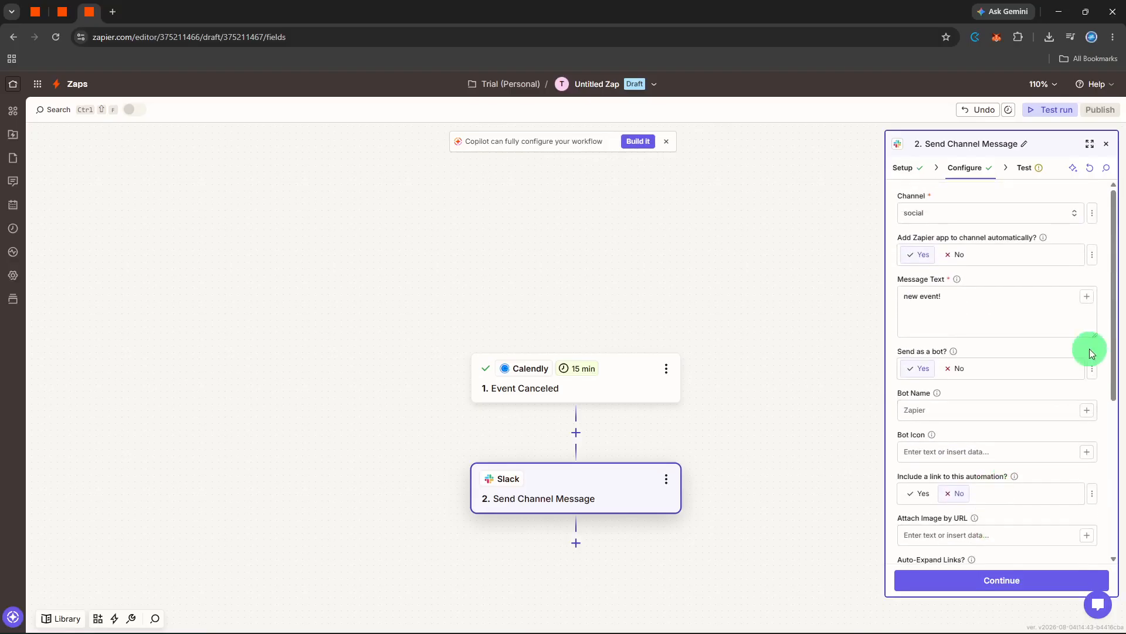
pyautogui.click(1087, 297)
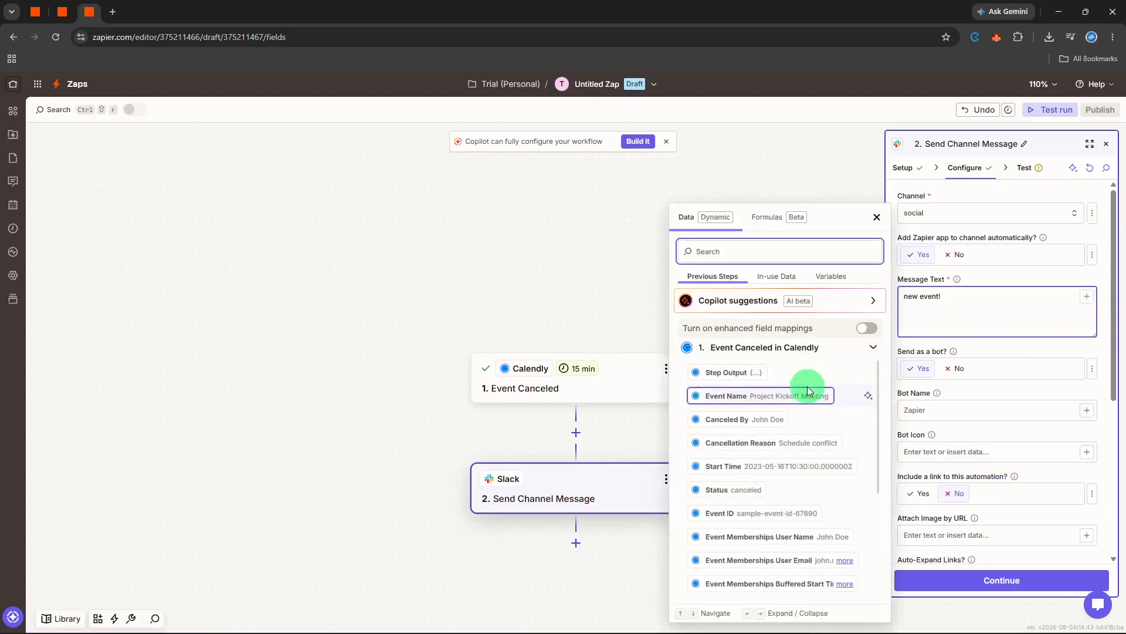
pyautogui.scroll(-1, 801, 397)
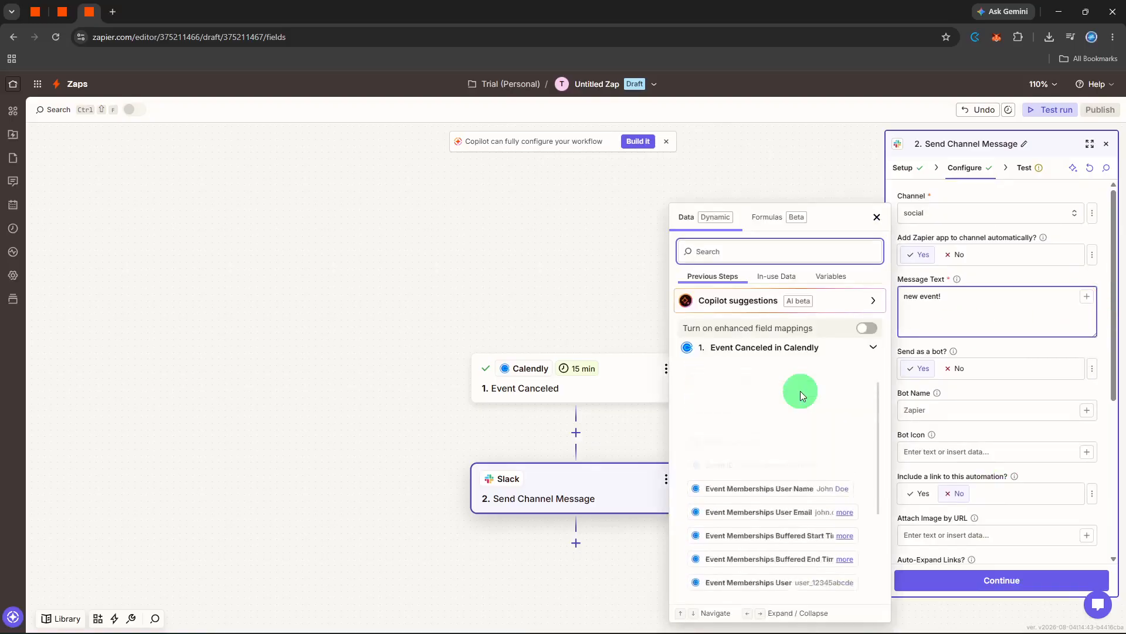
pyautogui.scroll(1, 773, 404)
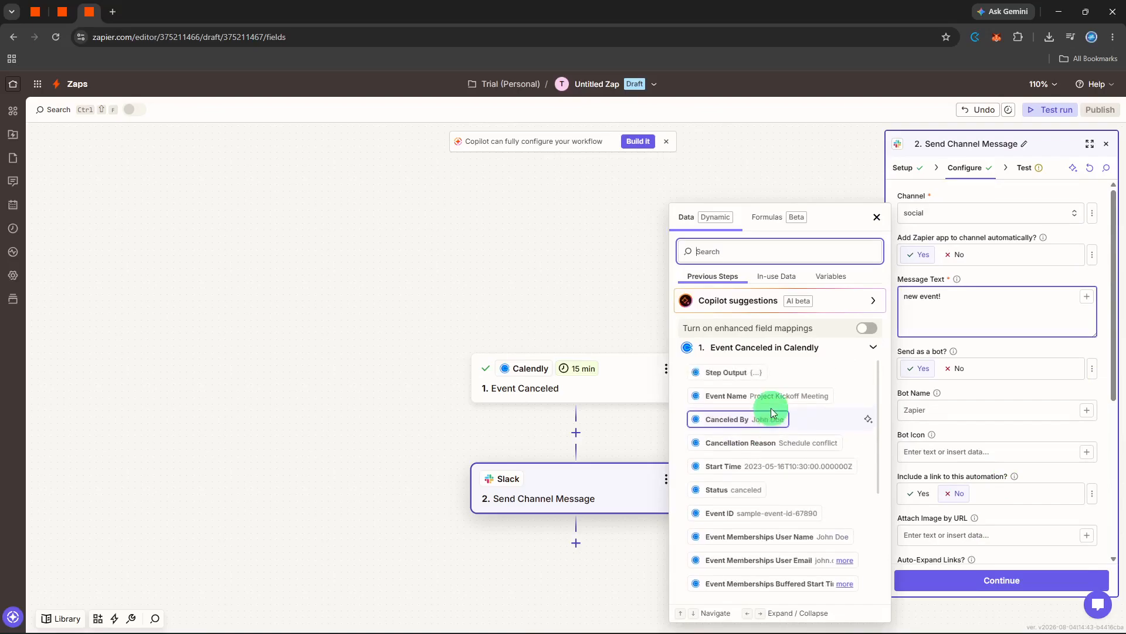
pyautogui.click(766, 401)
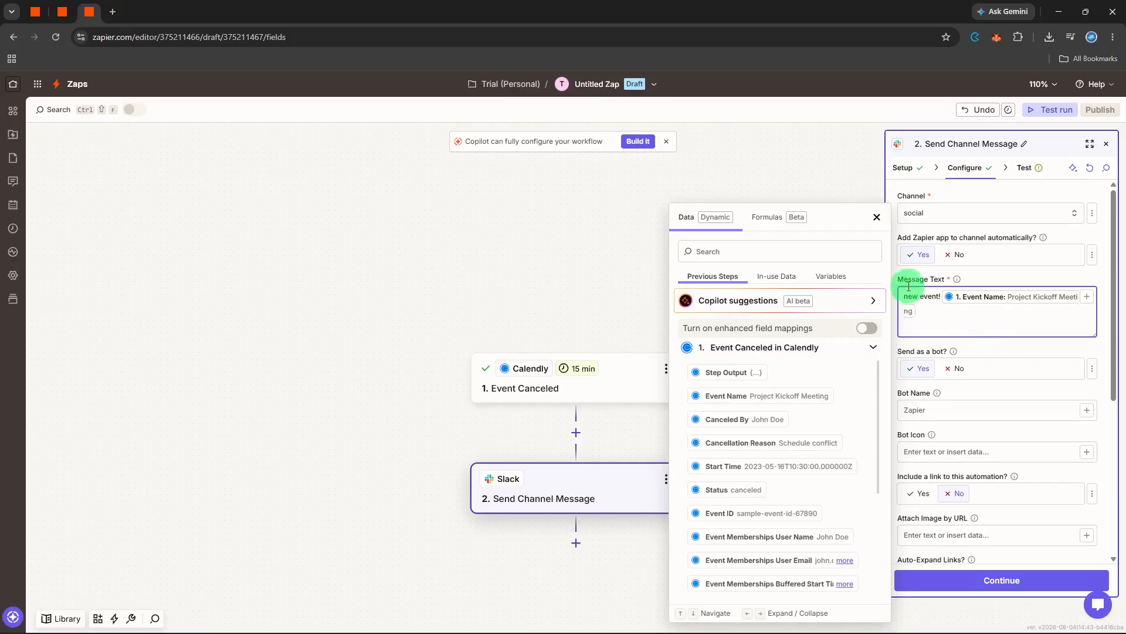
pyautogui.click(877, 217)
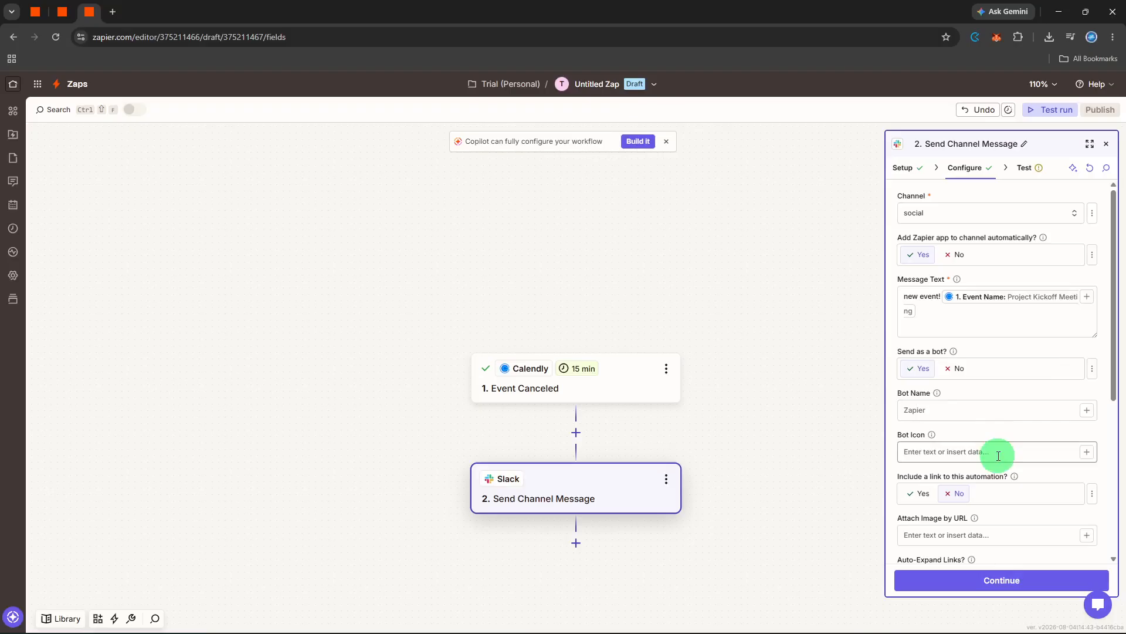
# Step: Continue to the Slack action's test, run it, and review the returned message data
pyautogui.click(998, 575)
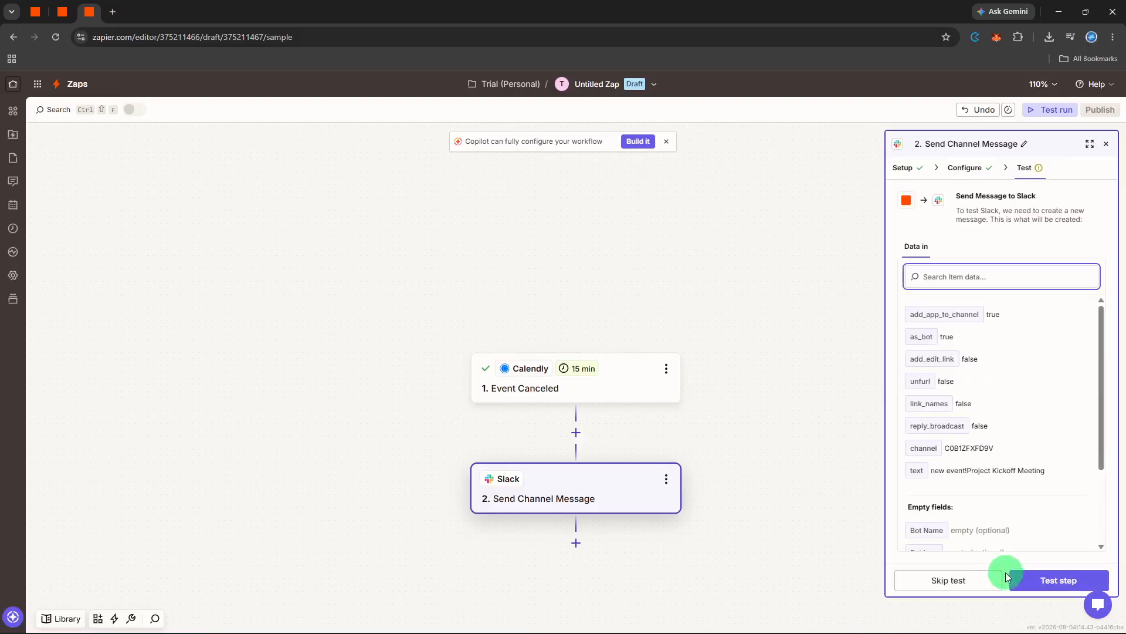
pyautogui.click(1030, 578)
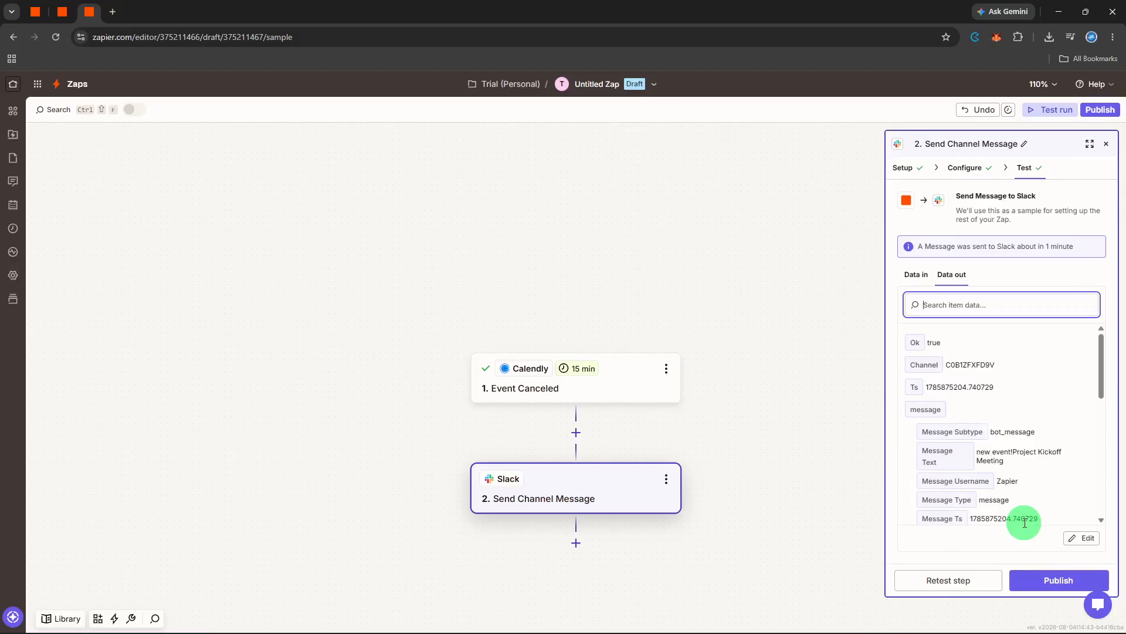
pyautogui.scroll(-3, 1021, 510)
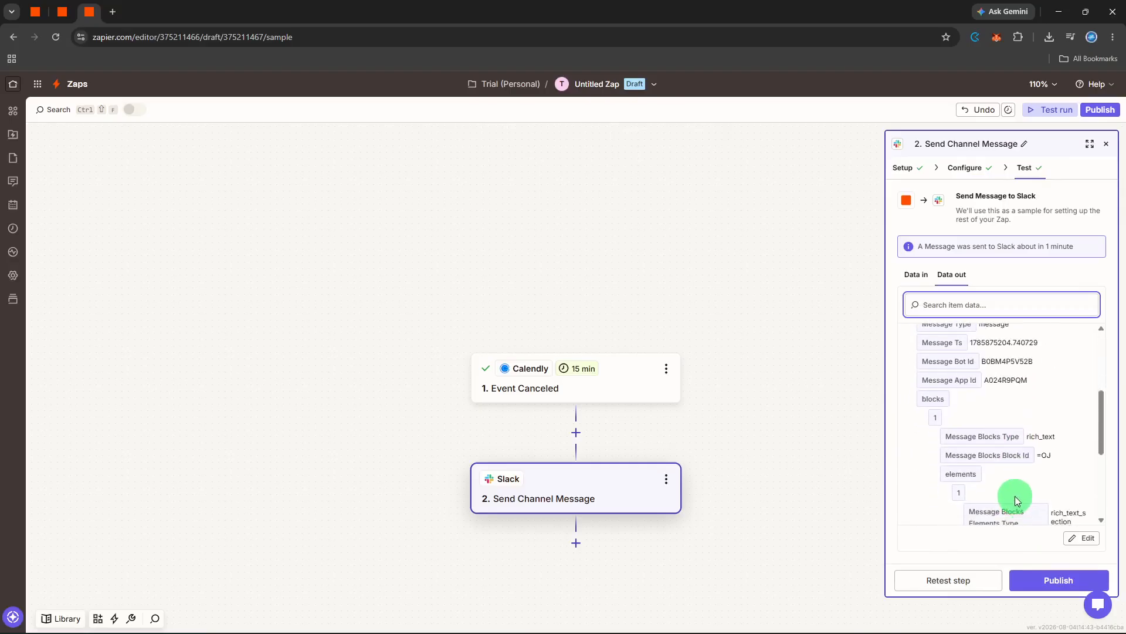
pyautogui.scroll(-3, 1018, 500)
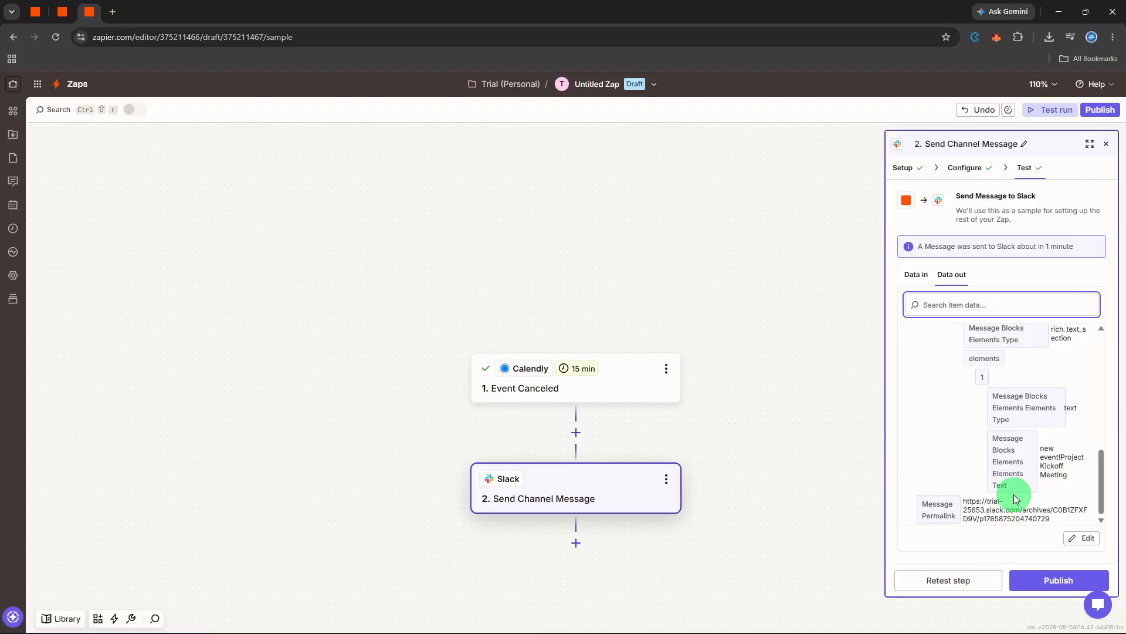
pyautogui.scroll(5, 1016, 499)
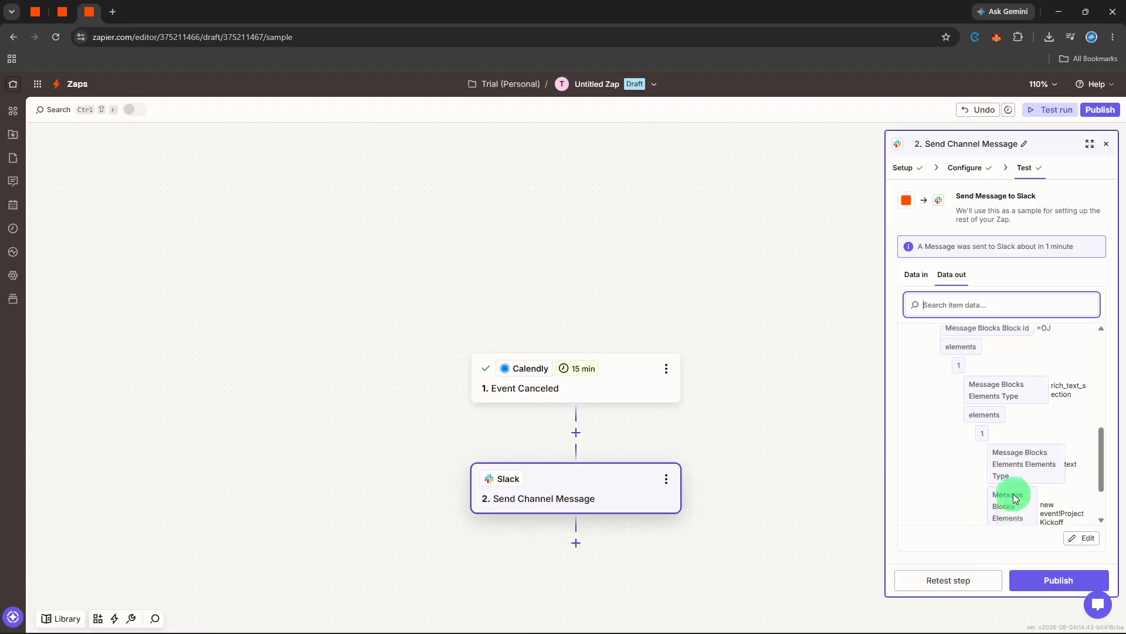
pyautogui.scroll(4, 1014, 490)
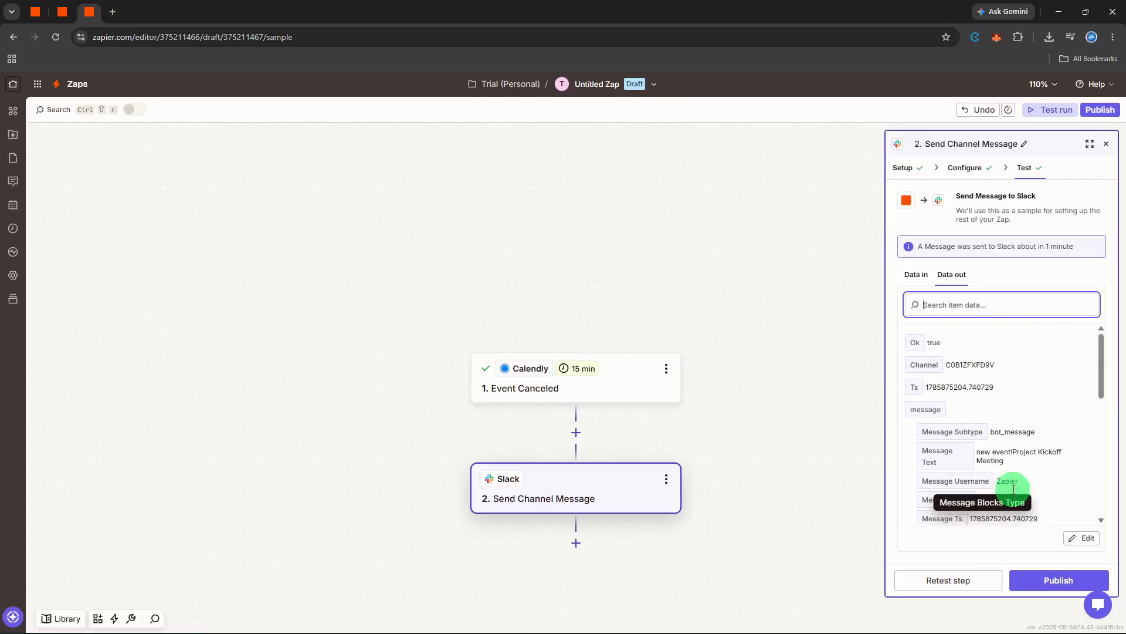
# Step: Rename the Zap to "calendly to slack" and close the Slack action's settings
pyautogui.click(586, 86)
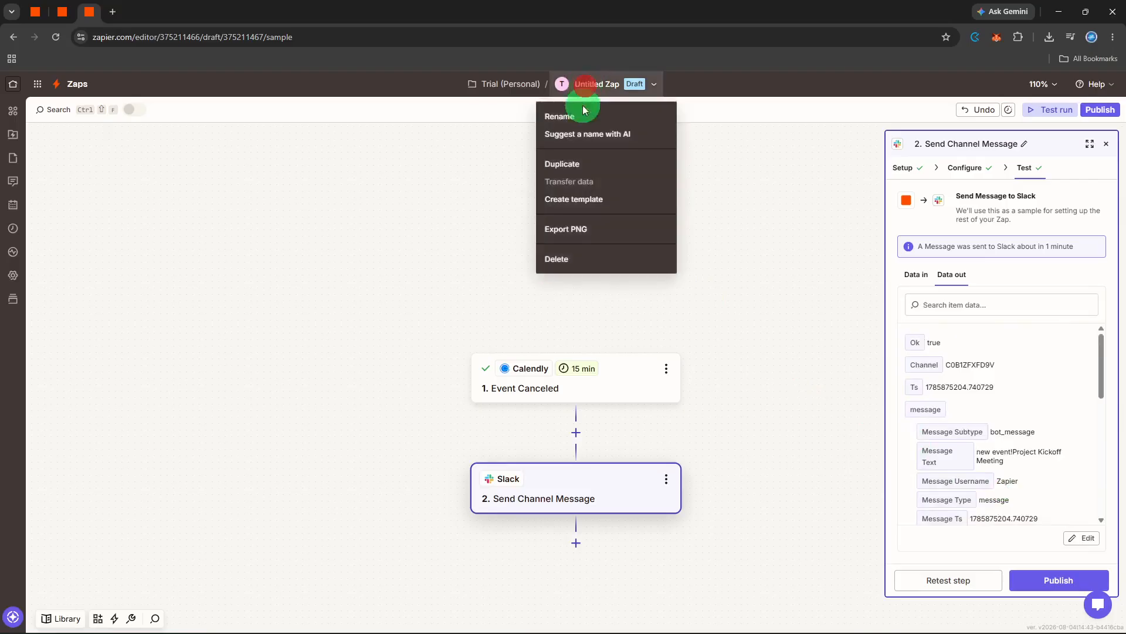
pyautogui.click(582, 114)
pyautogui.write('calendly')
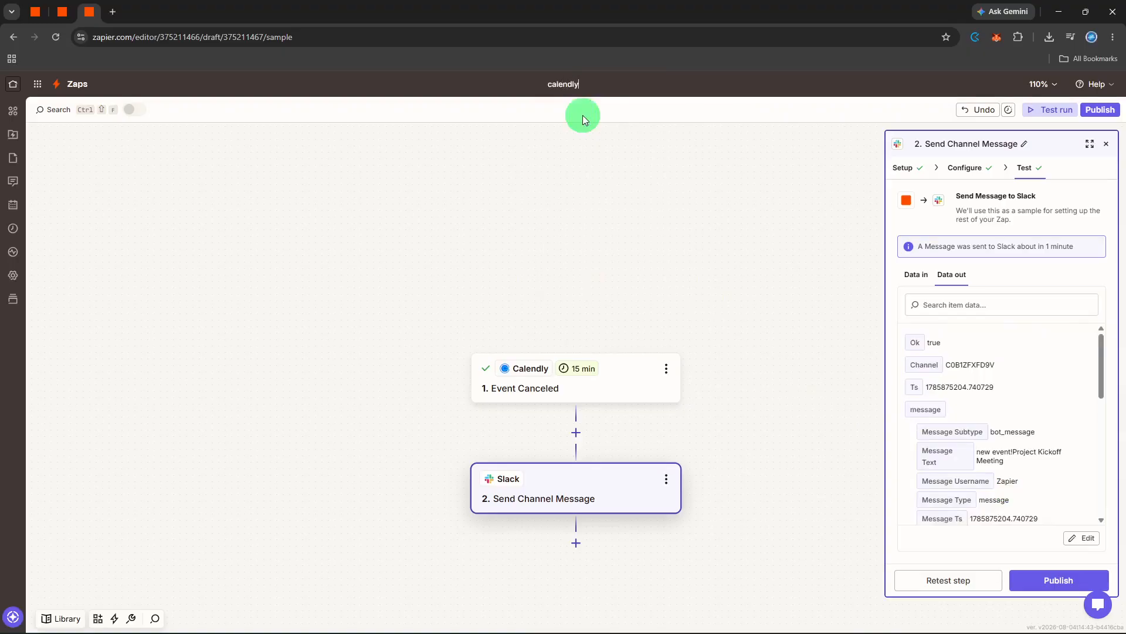
pyautogui.write(' to slack')
pyautogui.press('Return')
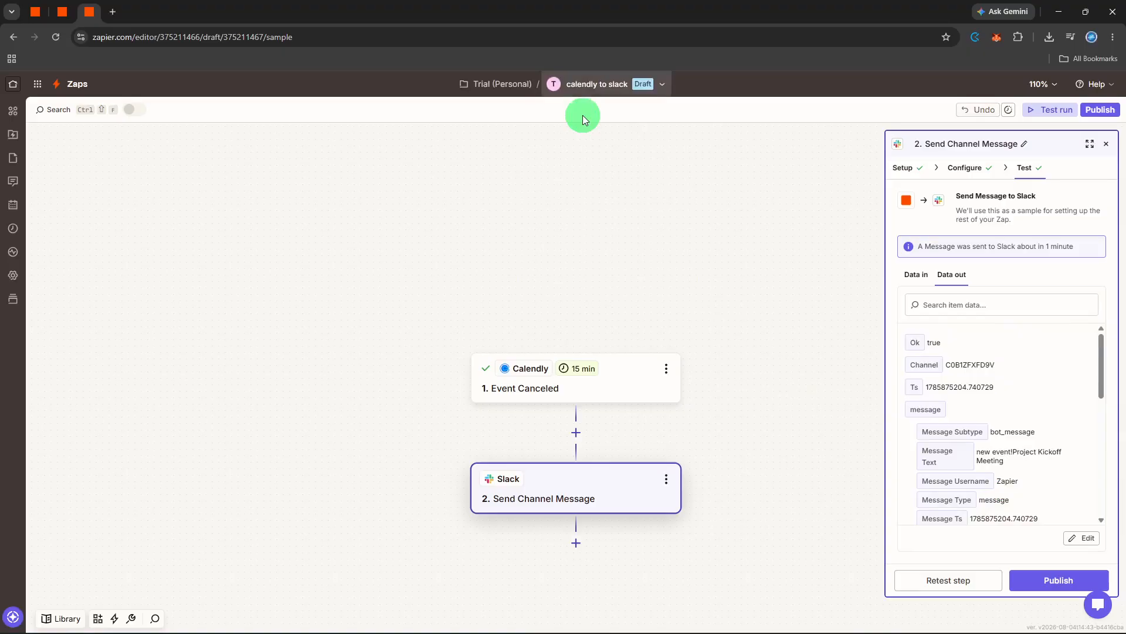
pyautogui.click(1106, 147)
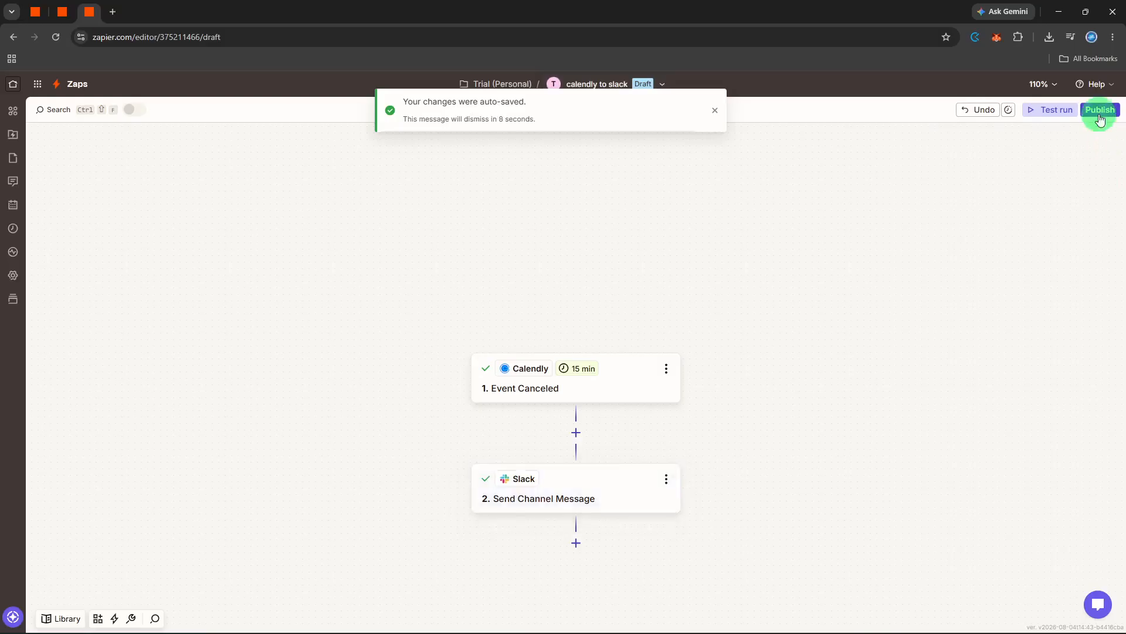